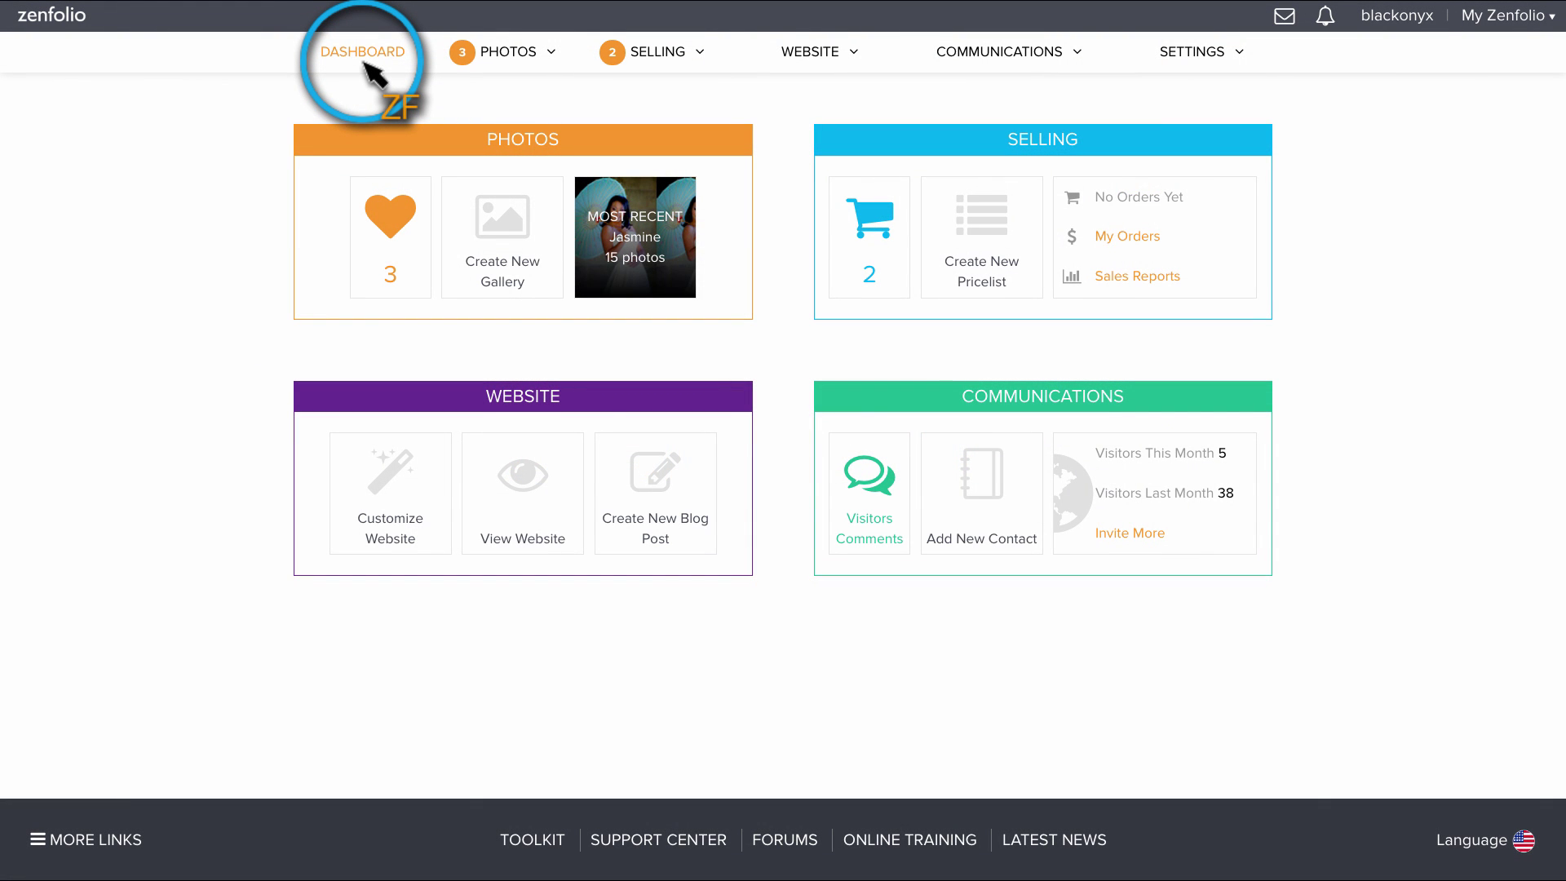
# Go from Selling to the Digital Products section of Ordering & Selling
pyautogui.click(655, 61)
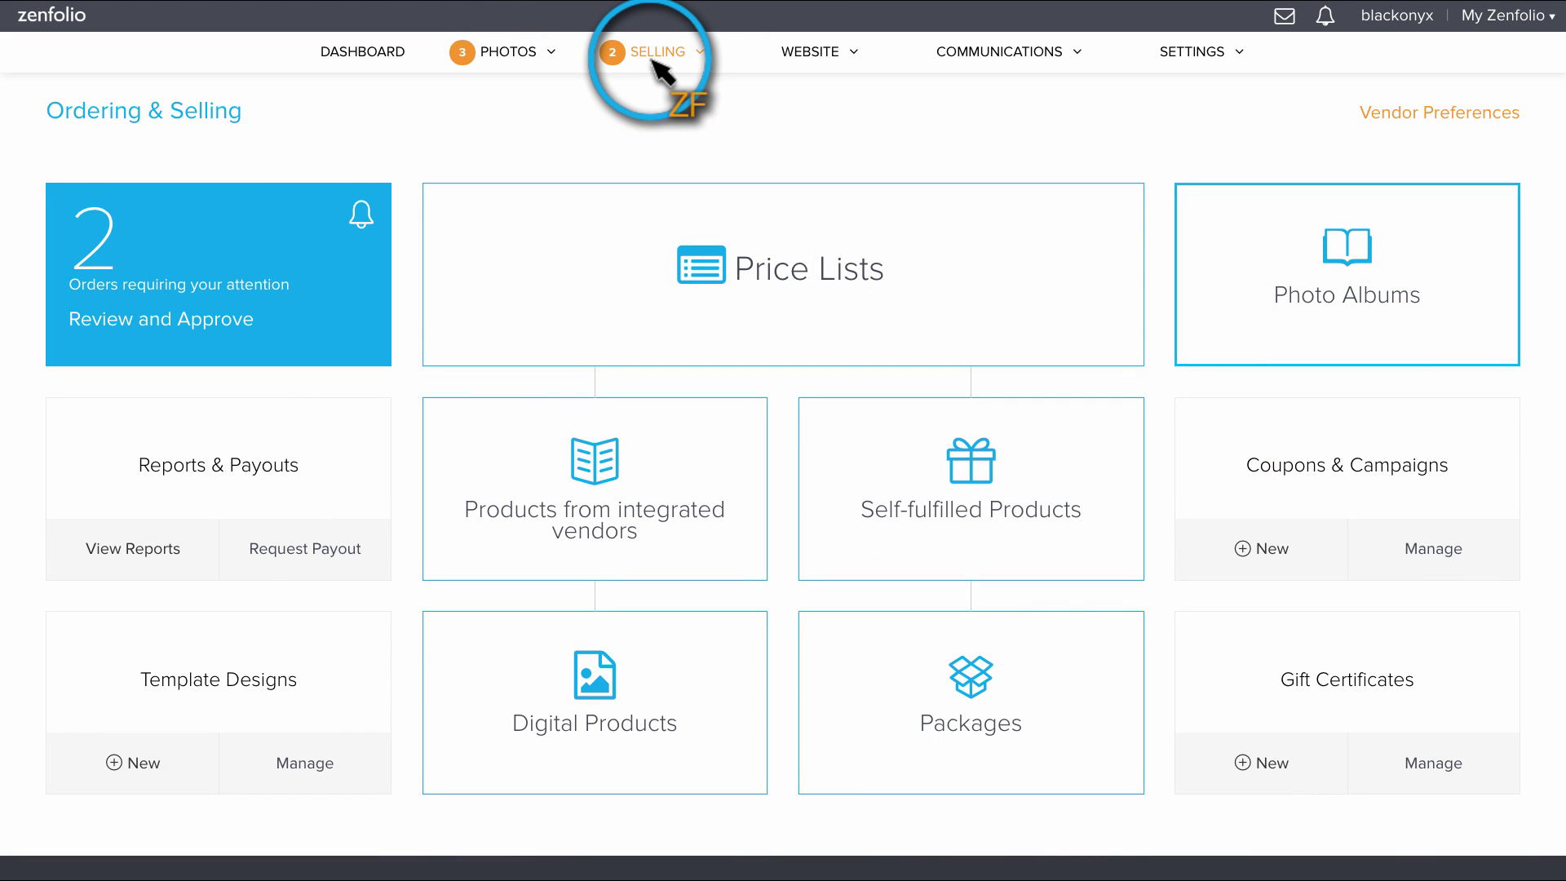
pyautogui.click(592, 678)
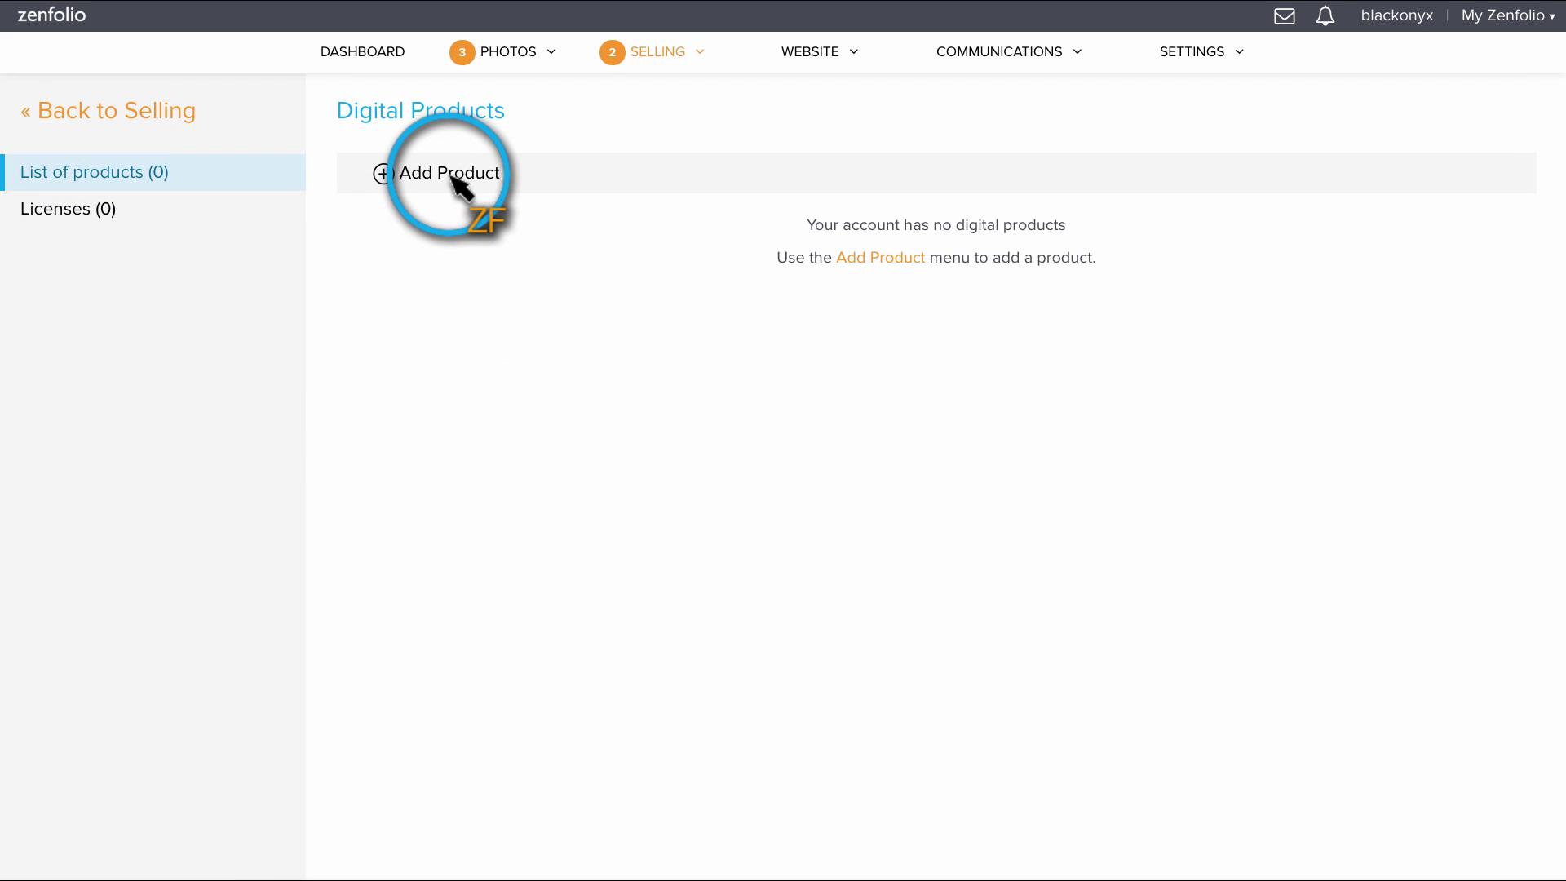
# Create a new photo product with royalty-free personal use license and original-photo dimensions
pyautogui.click(454, 175)
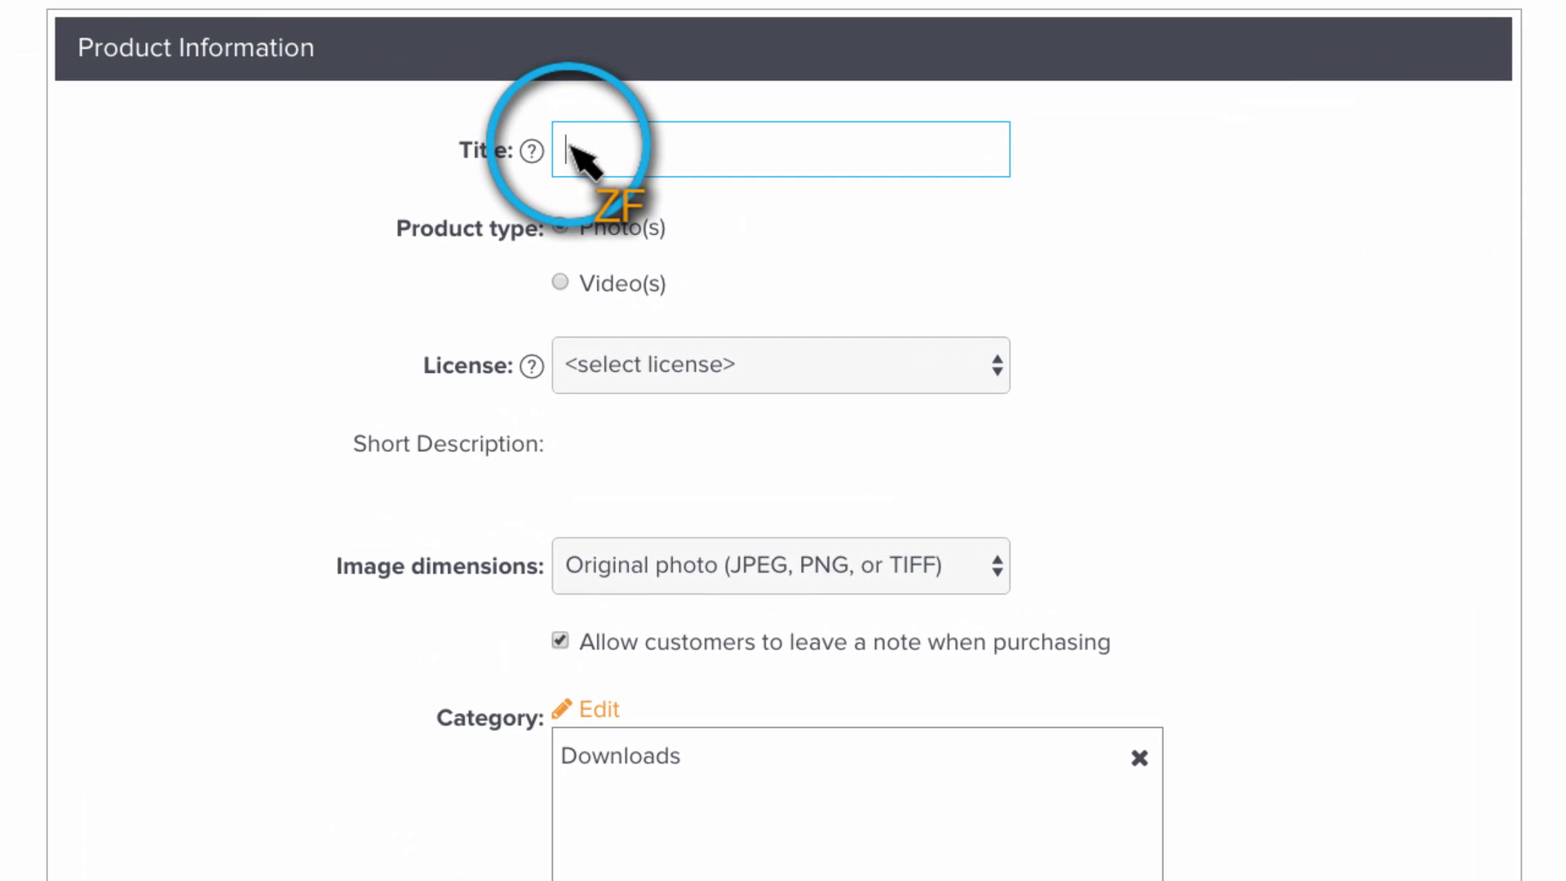
pyautogui.write('5')
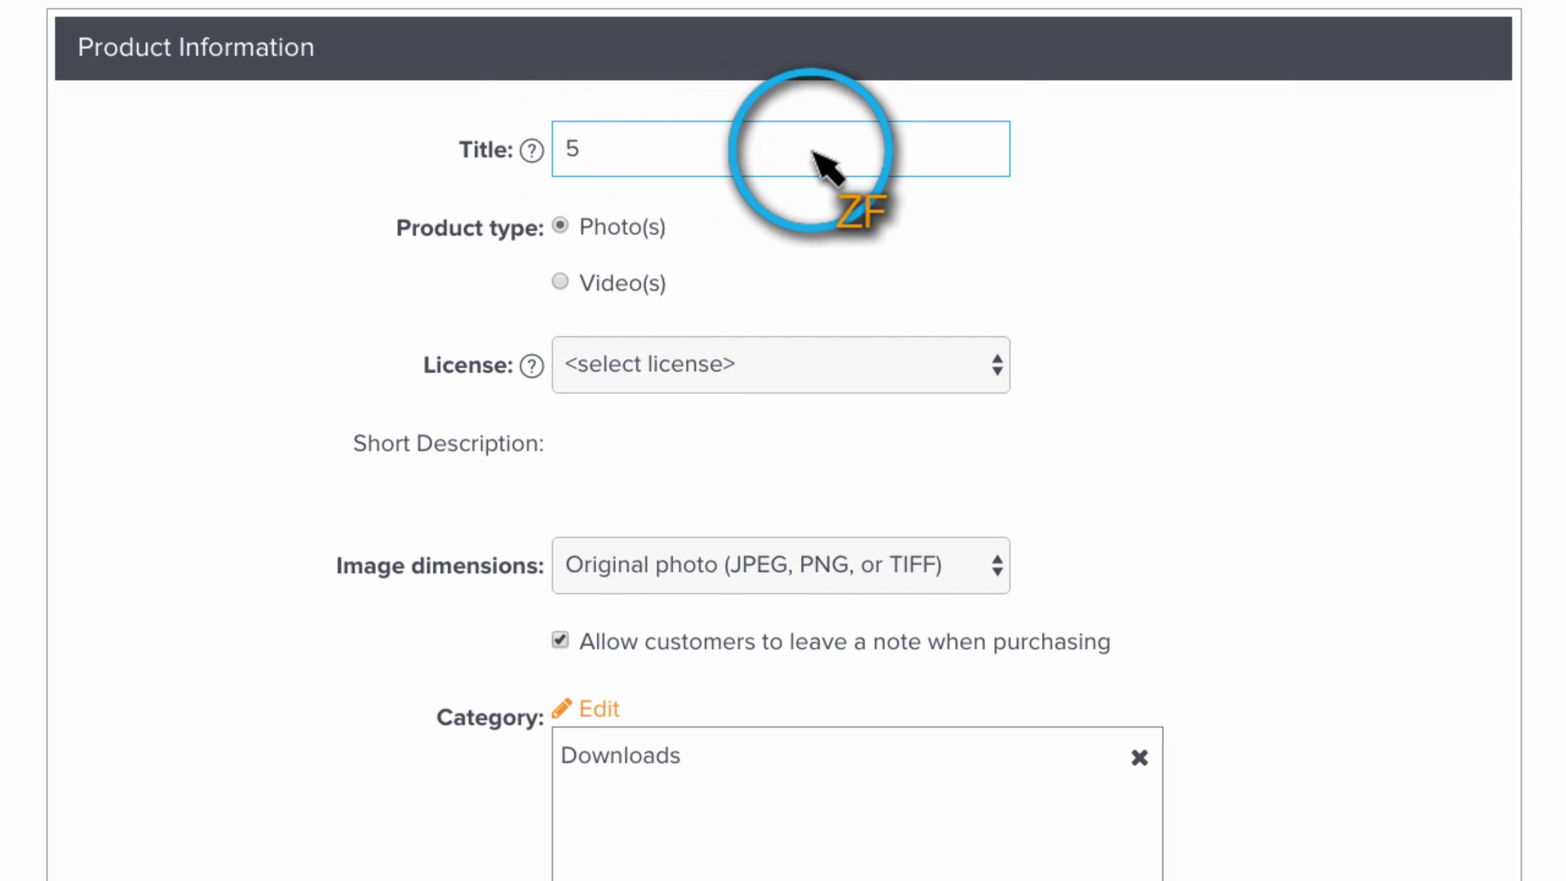
pyautogui.write(' Photos - Full Resolution Download')
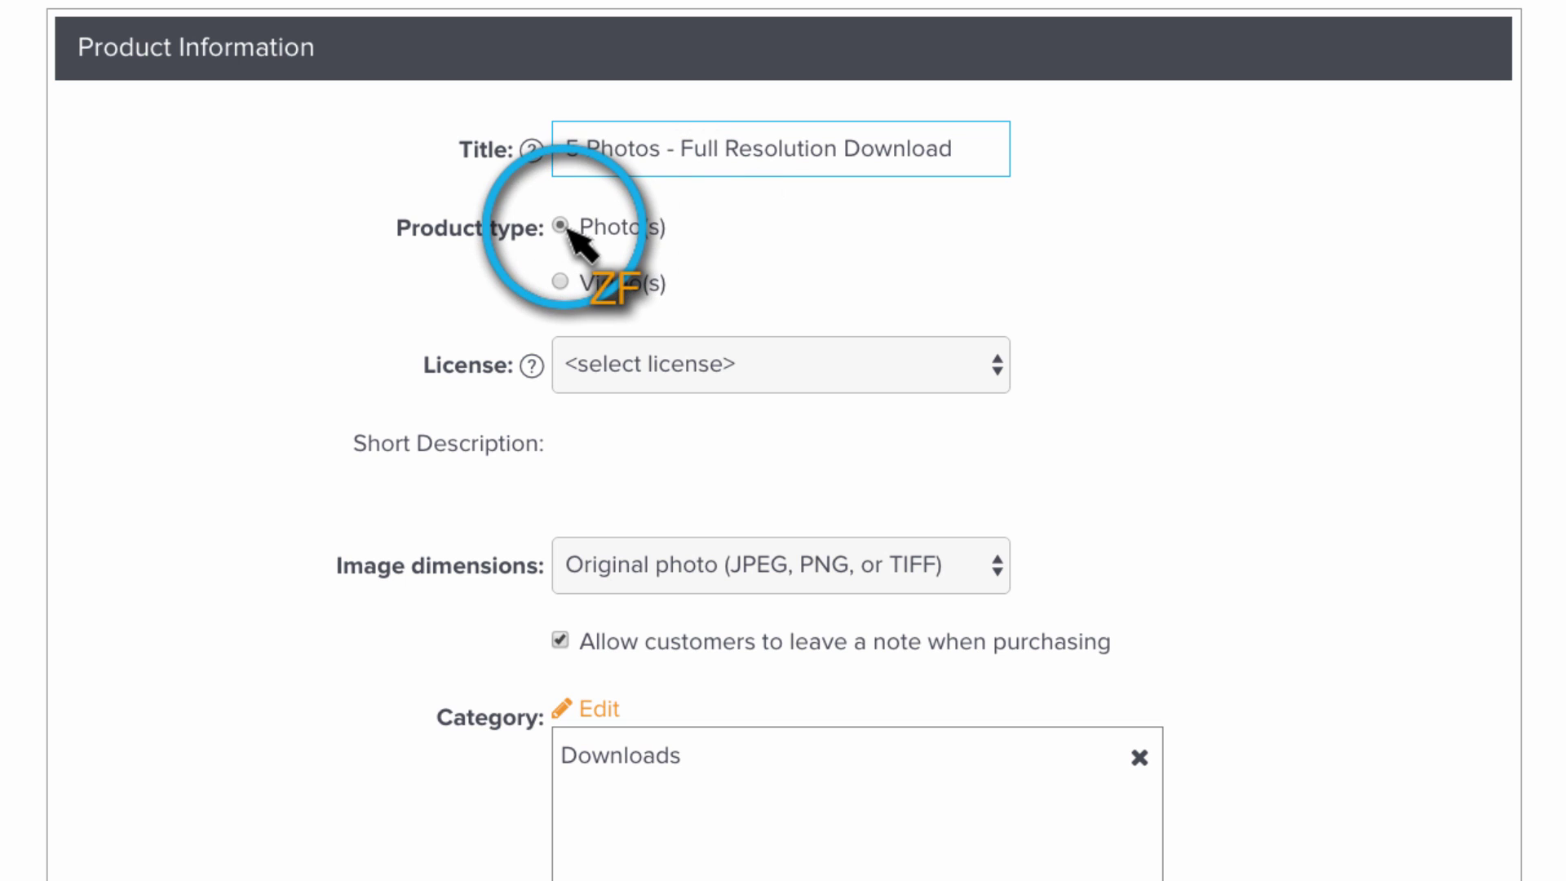
pyautogui.write('s')
pyautogui.click(996, 367)
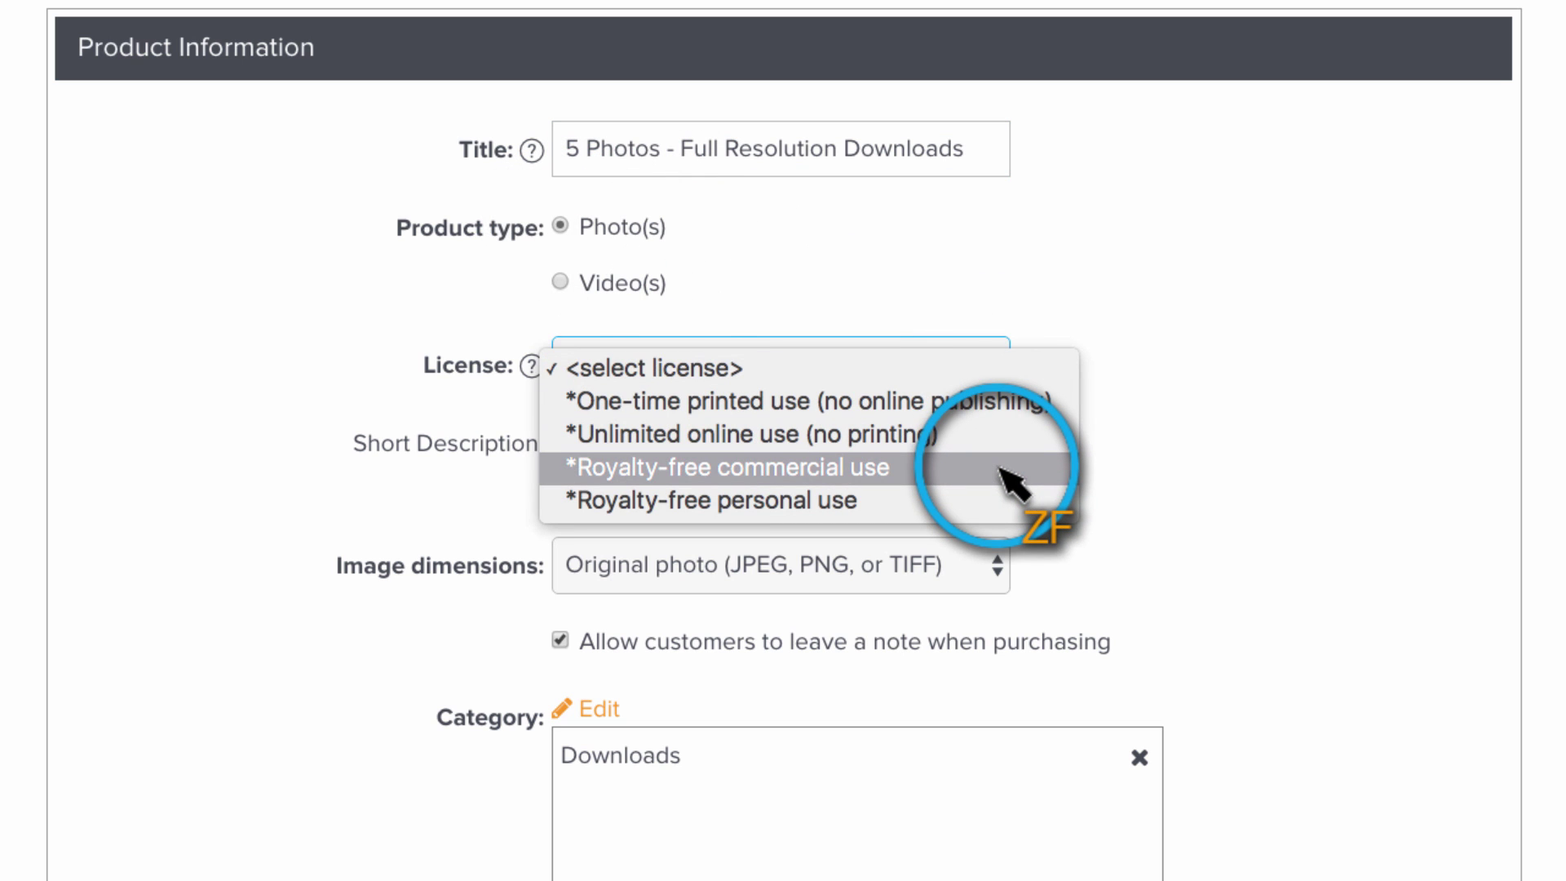
pyautogui.click(1007, 502)
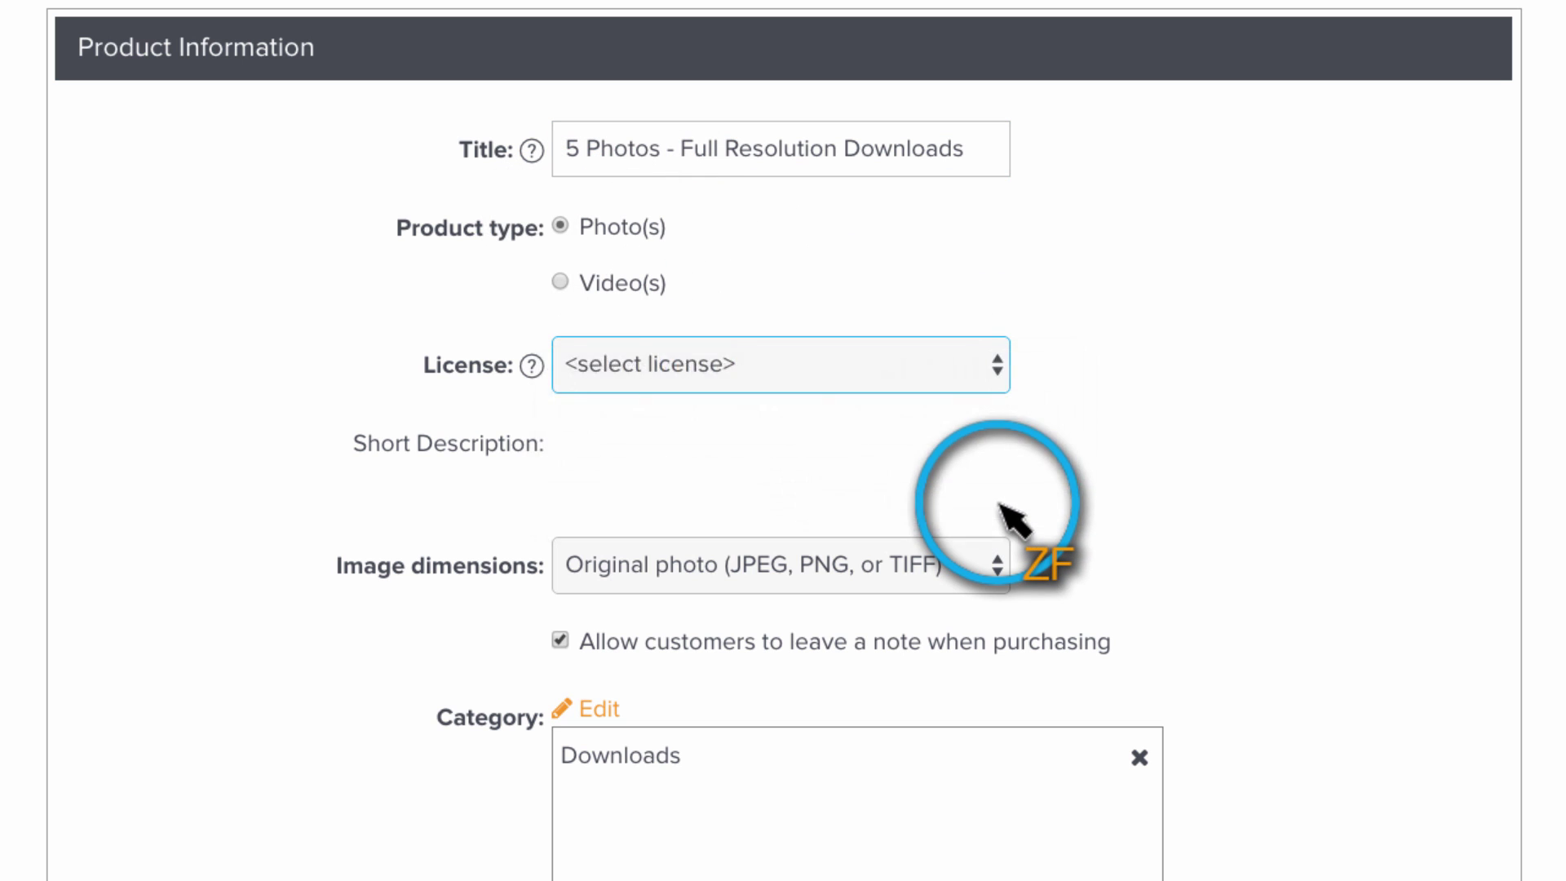
pyautogui.click(996, 567)
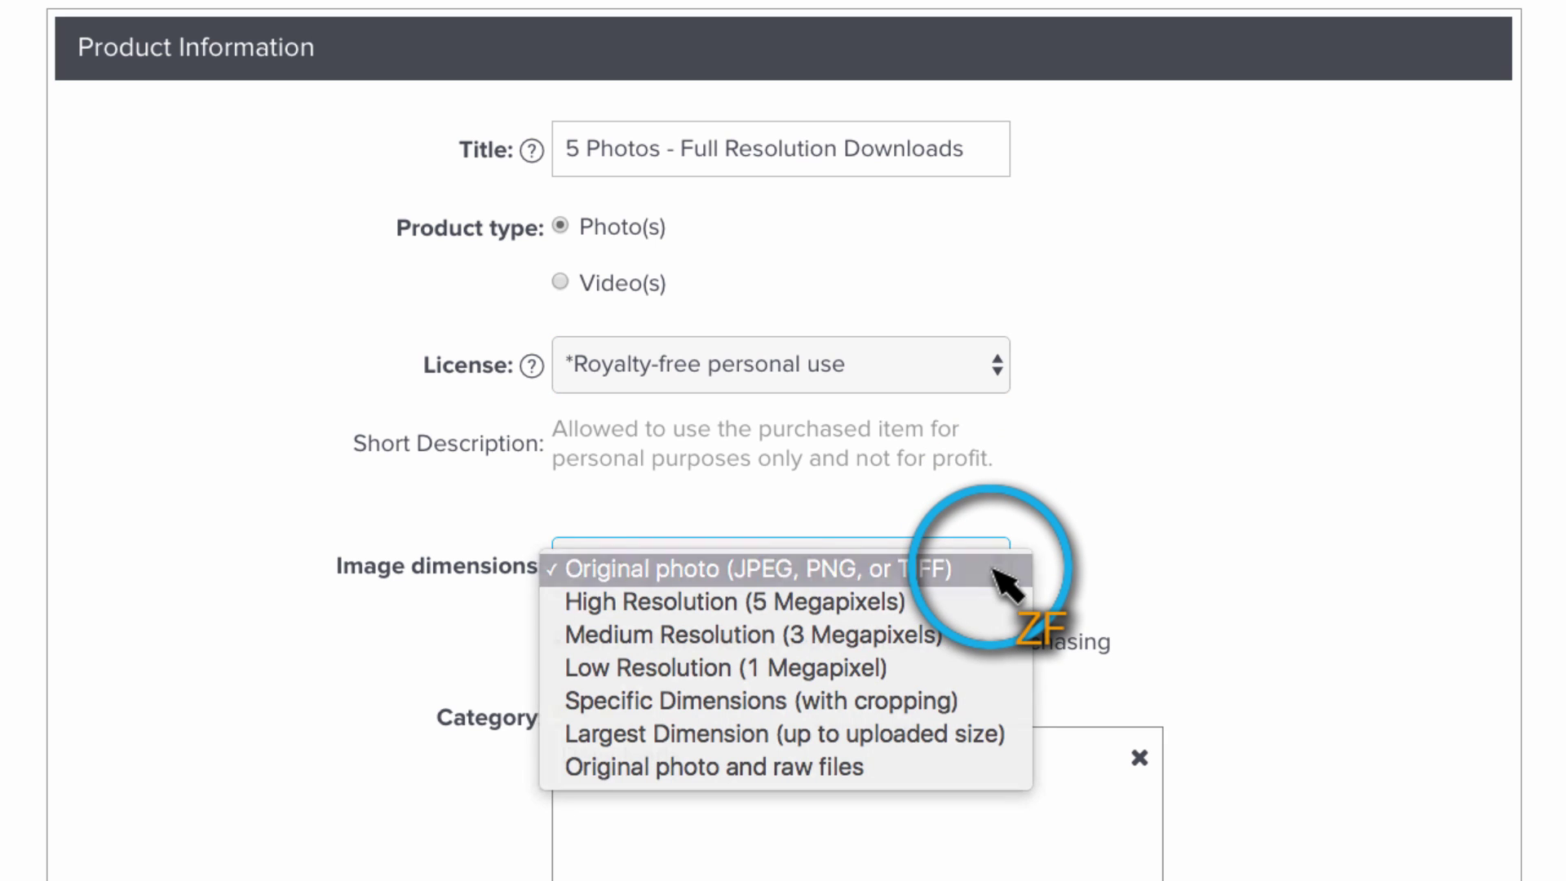
pyautogui.click(994, 568)
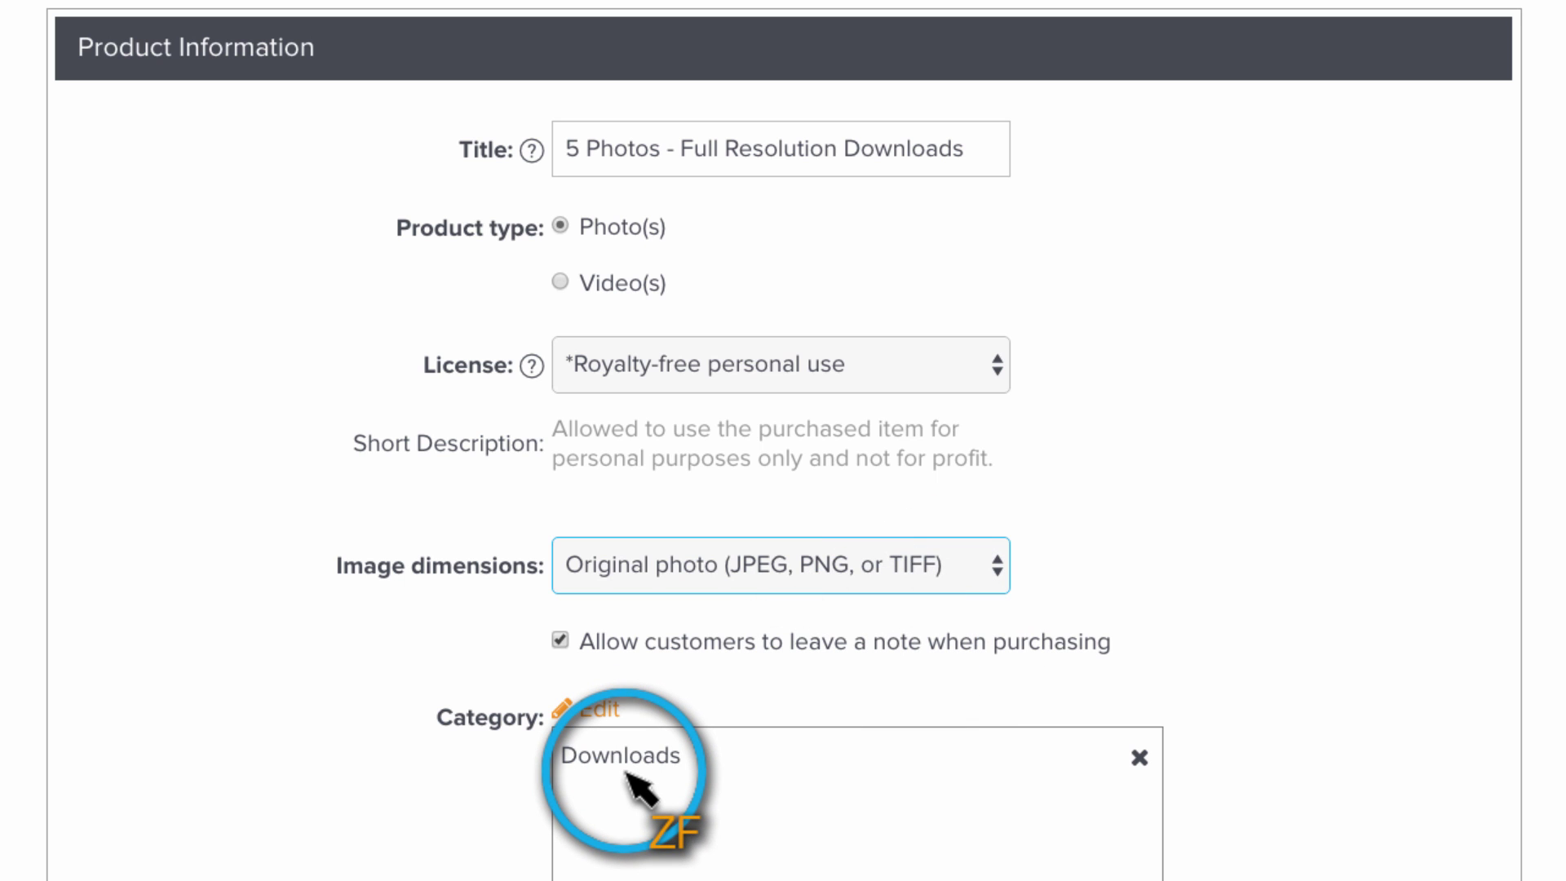
pyautogui.scroll(-1, 631, 783)
pyautogui.scroll(-3, 630, 783)
pyautogui.scroll(-2, 630, 783)
pyautogui.scroll(-1, 633, 784)
pyautogui.scroll(-1, 633, 784)
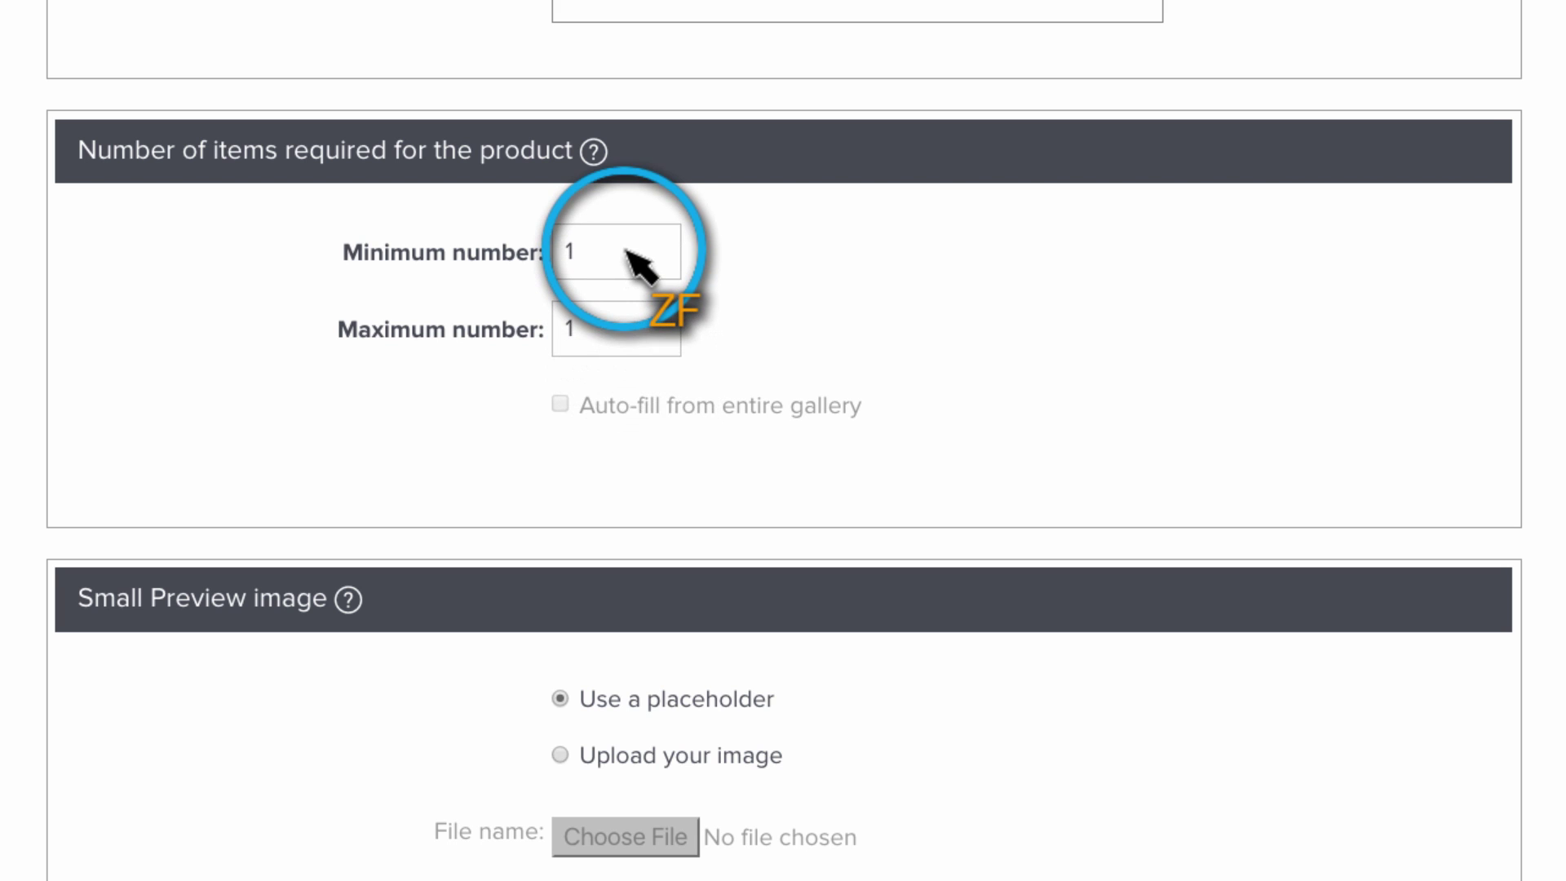
# Set minimum and maximum items to 5 with auto-fill off, and save the product
pyautogui.click(628, 331)
pyautogui.write('5')
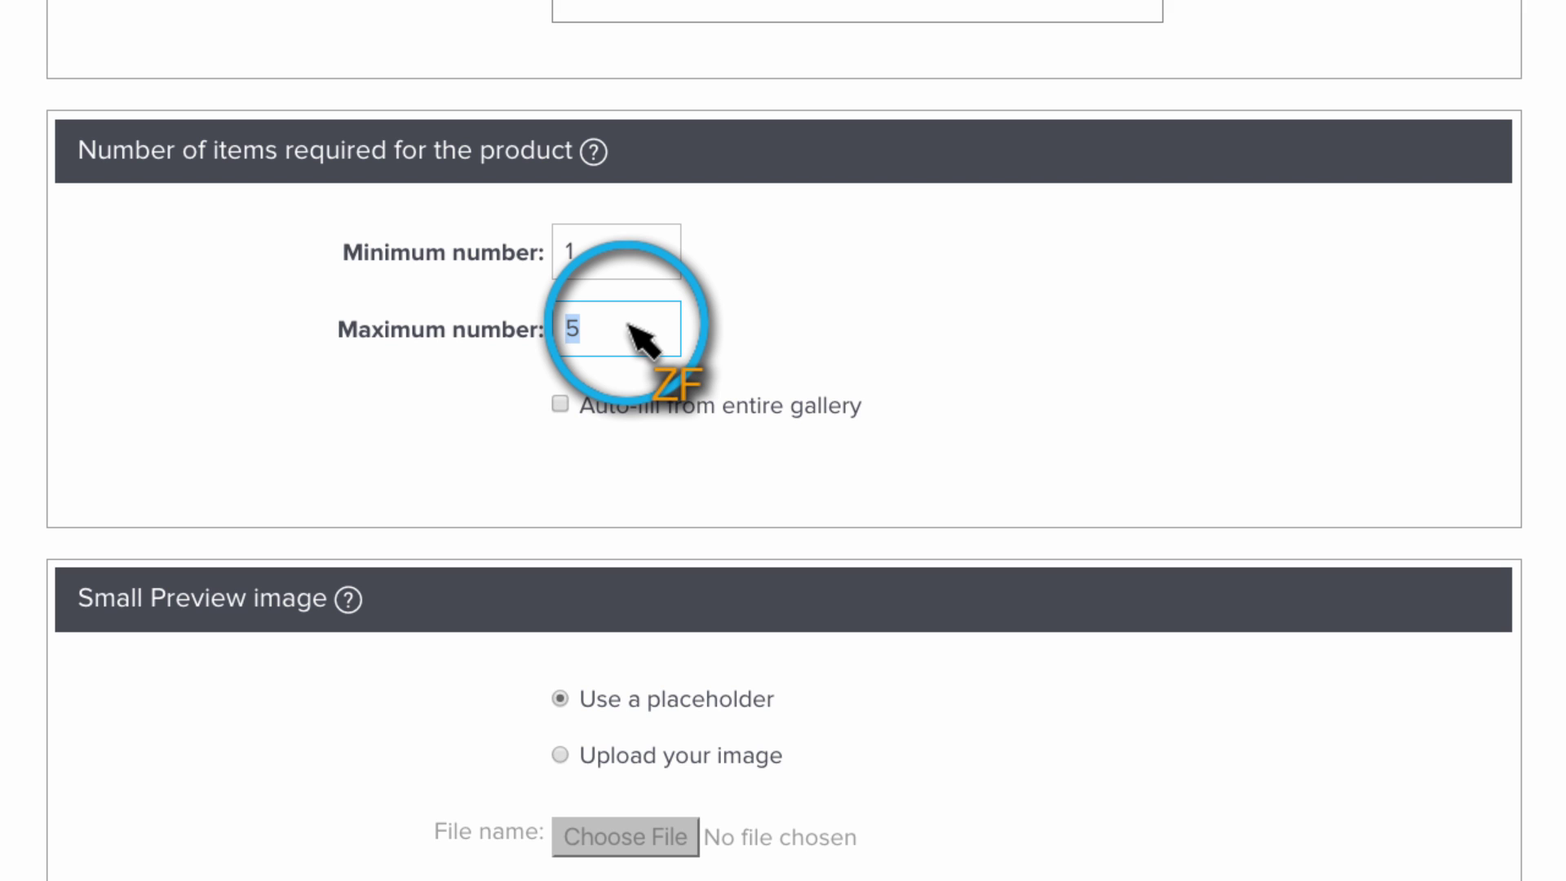
pyautogui.write('500')
pyautogui.click(562, 405)
pyautogui.click(560, 405)
pyautogui.doubleClick(631, 254)
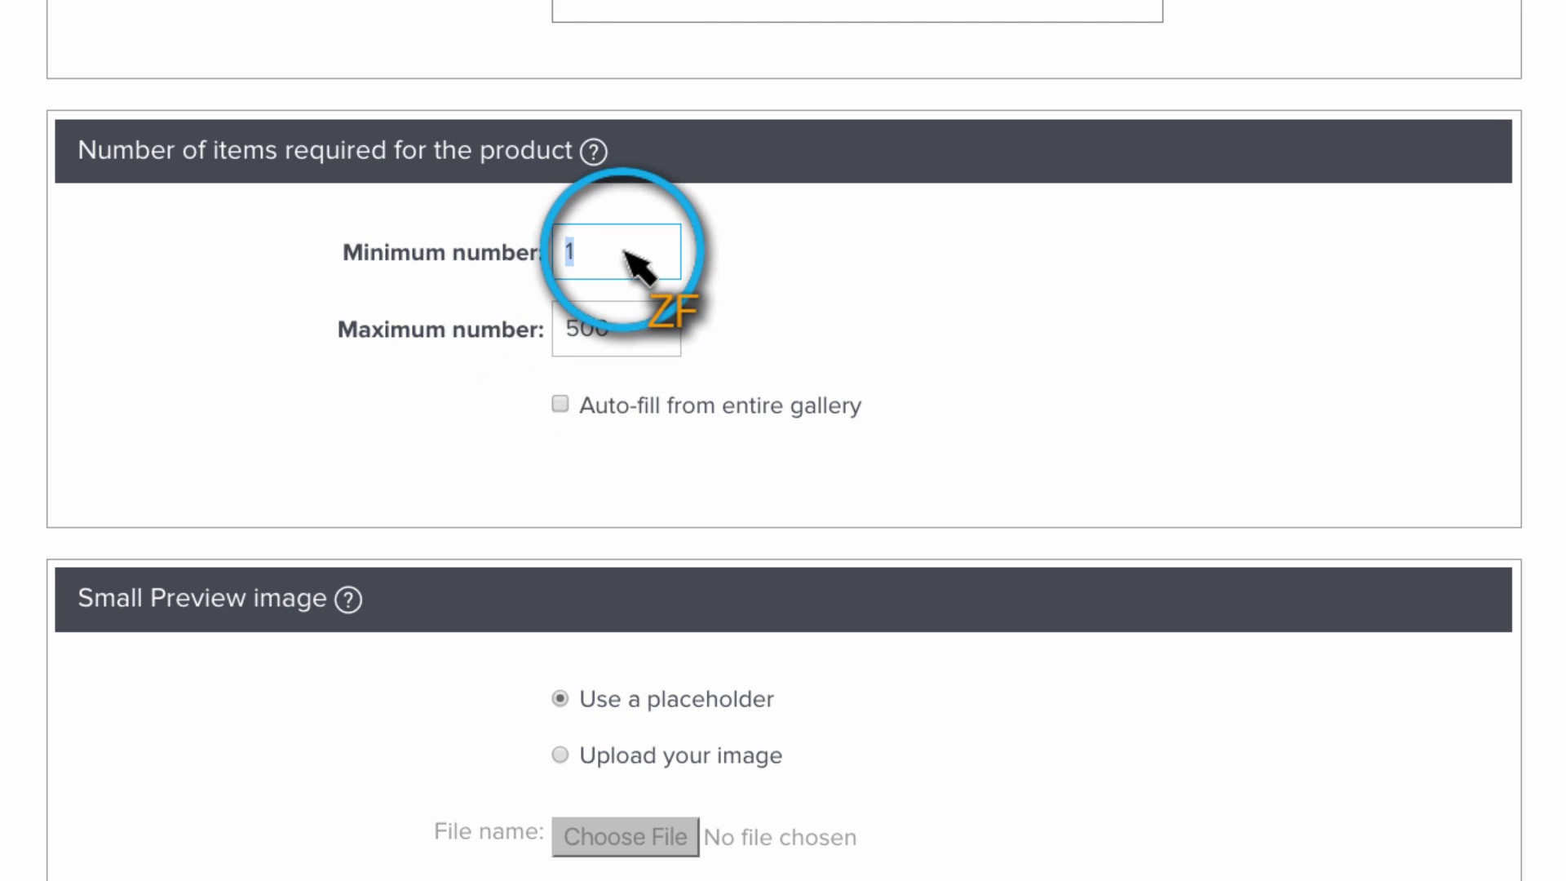
pyautogui.press('BackSpace')
pyautogui.write('5')
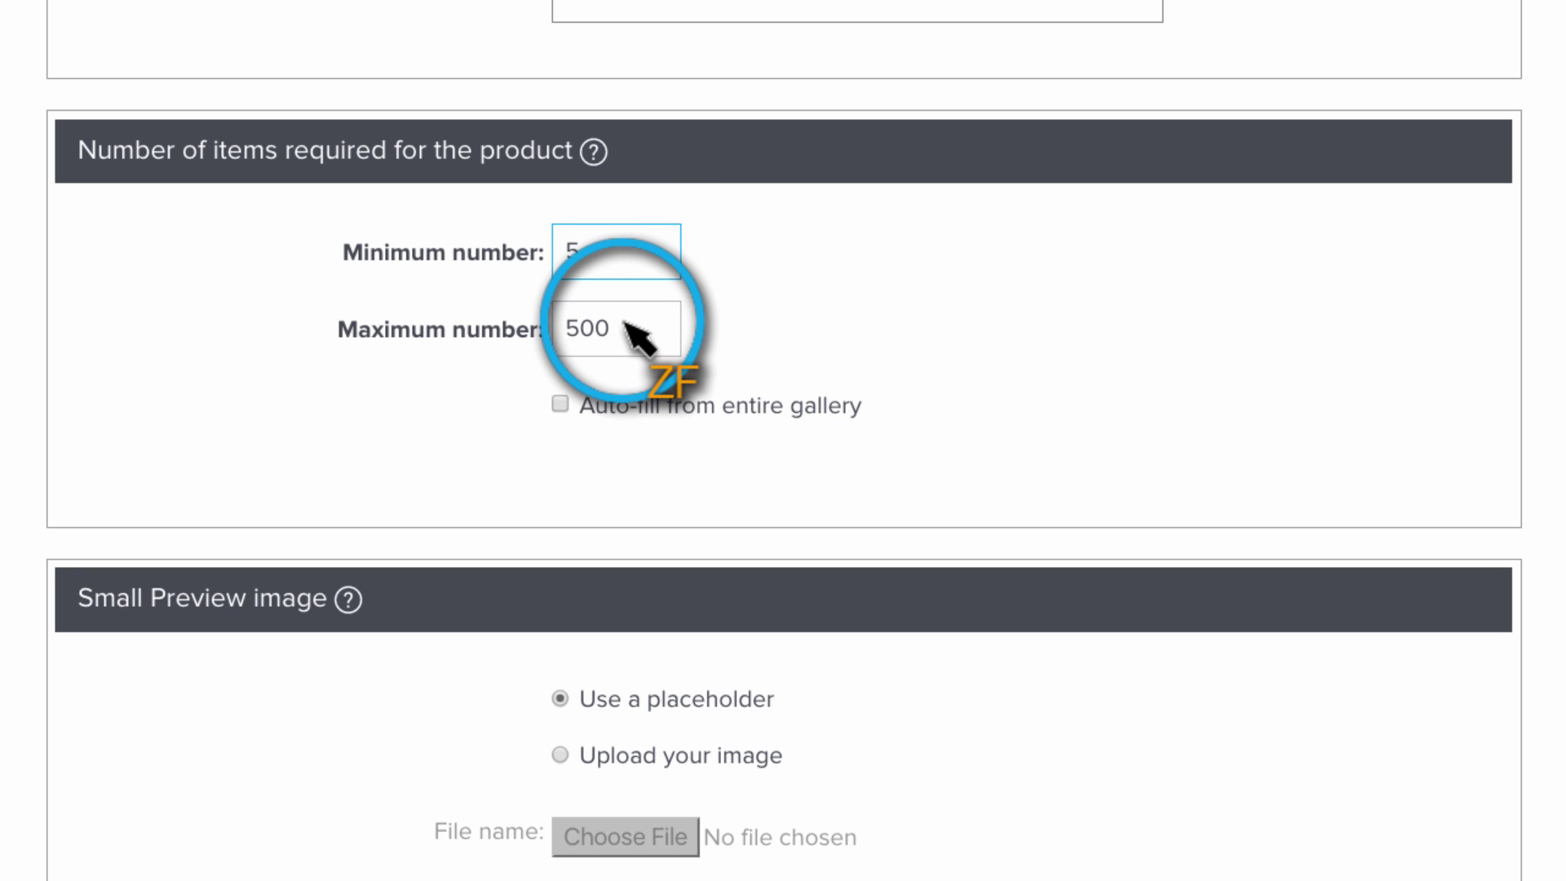
pyautogui.doubleClick(627, 328)
pyautogui.write('5')
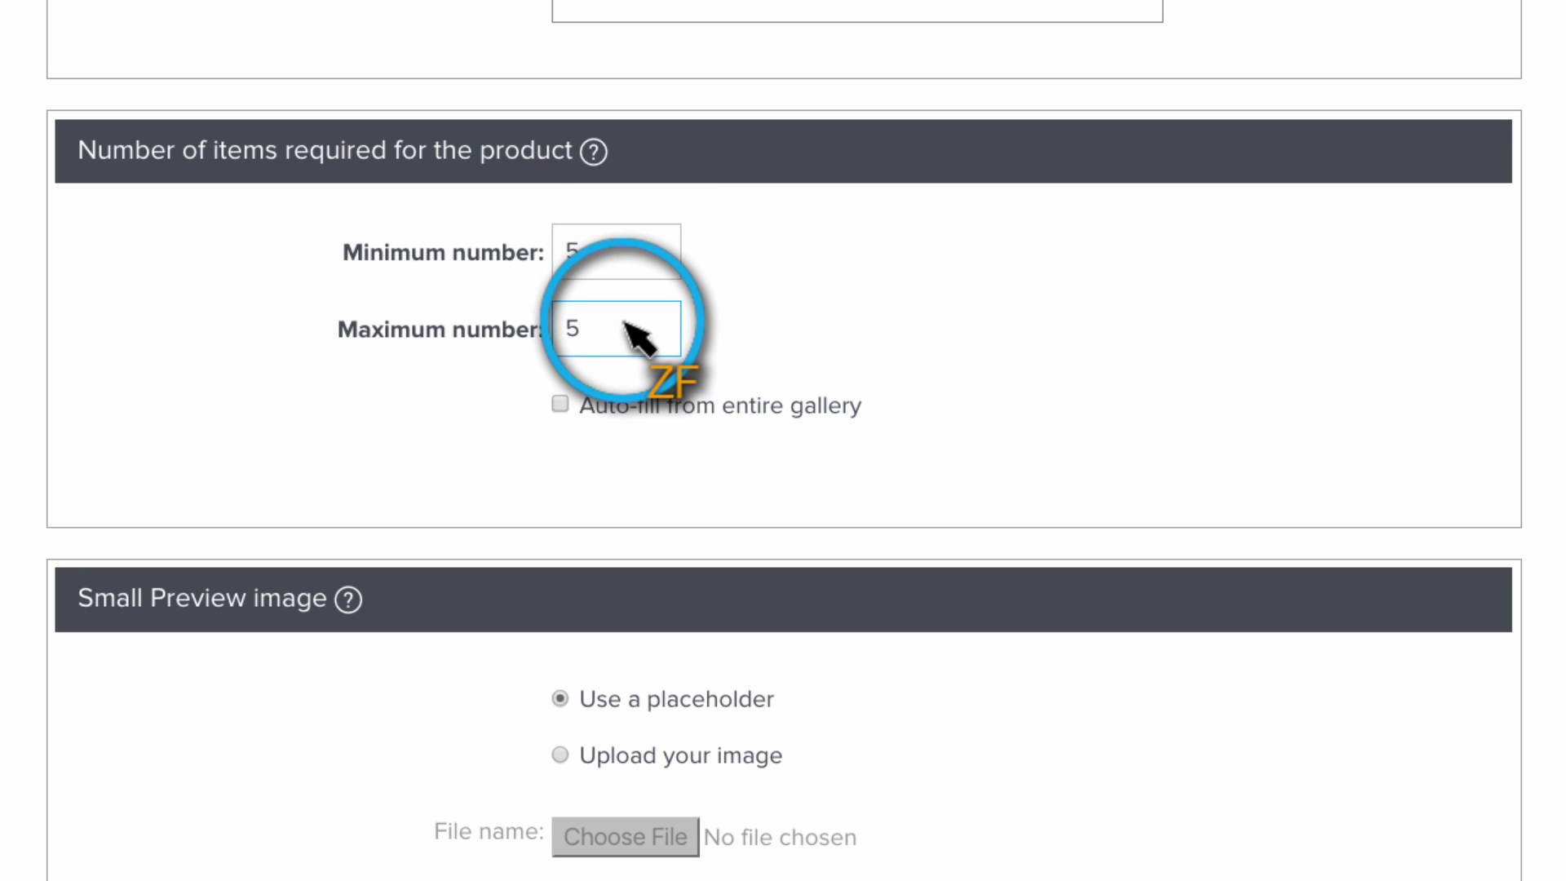
pyautogui.press('Tab')
pyautogui.scroll(-4, 630, 331)
pyautogui.scroll(-4, 631, 331)
pyautogui.scroll(-2, 631, 331)
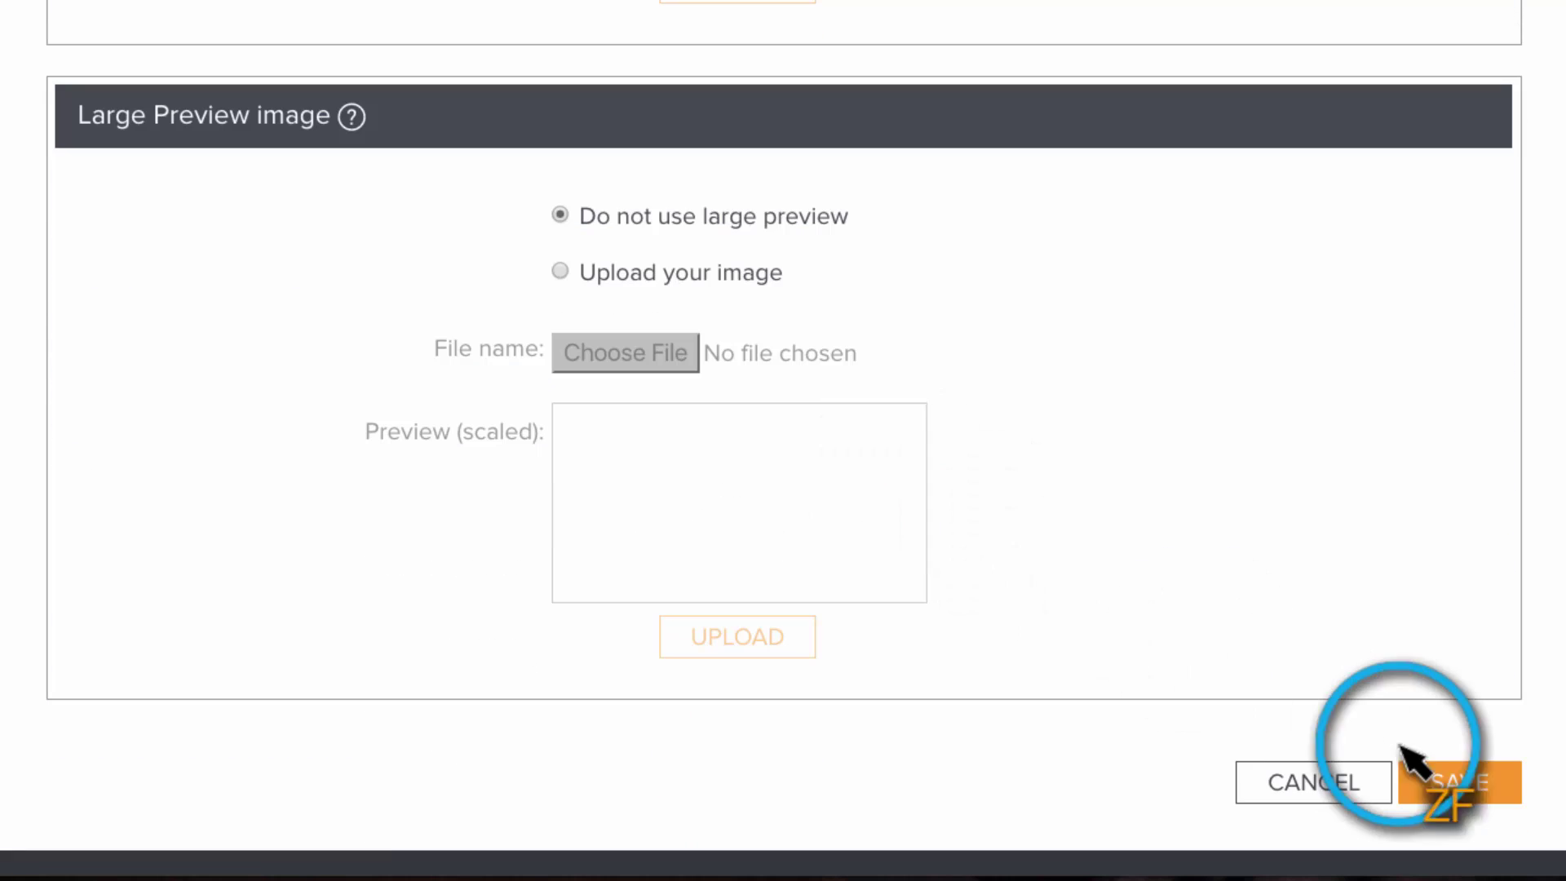
pyautogui.click(1473, 784)
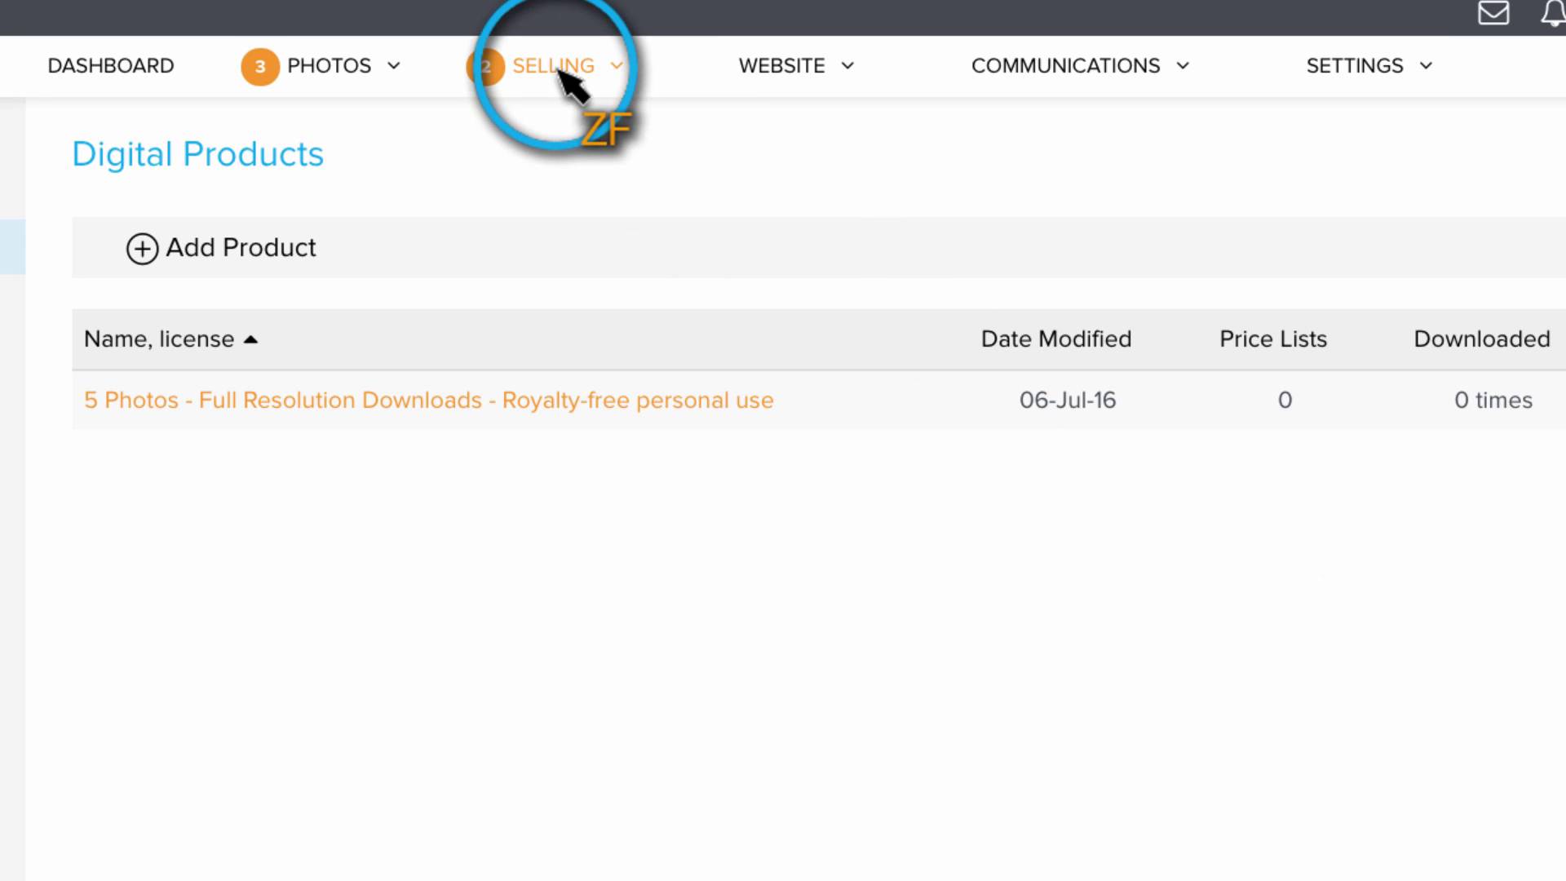
pyautogui.moveTo(553, 65)
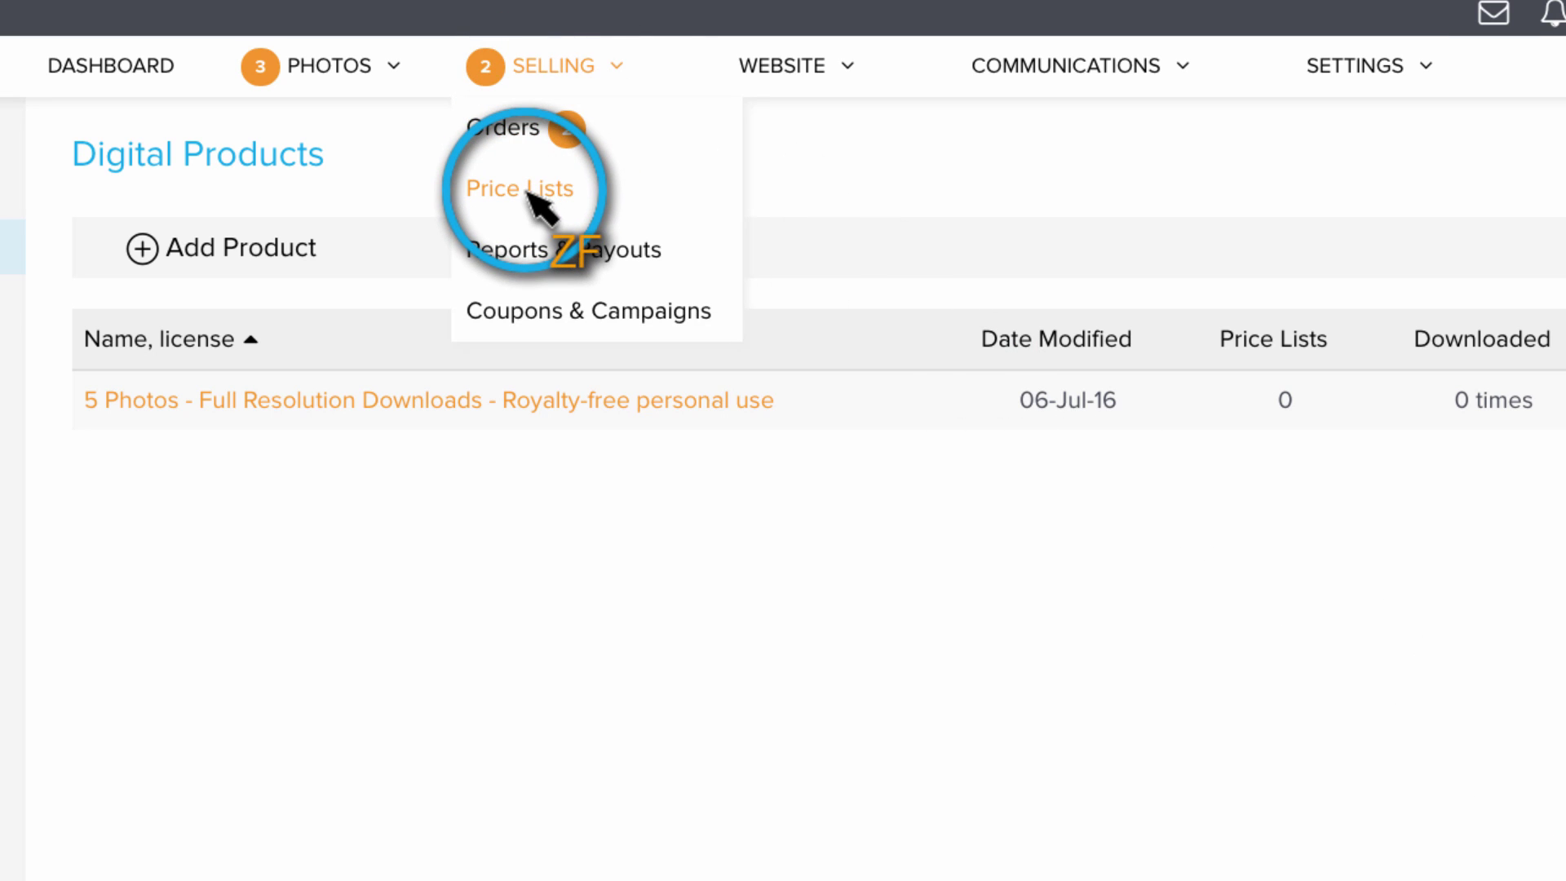
# Open the Wedding Price List 2016 and start adding products to it
pyautogui.click(527, 196)
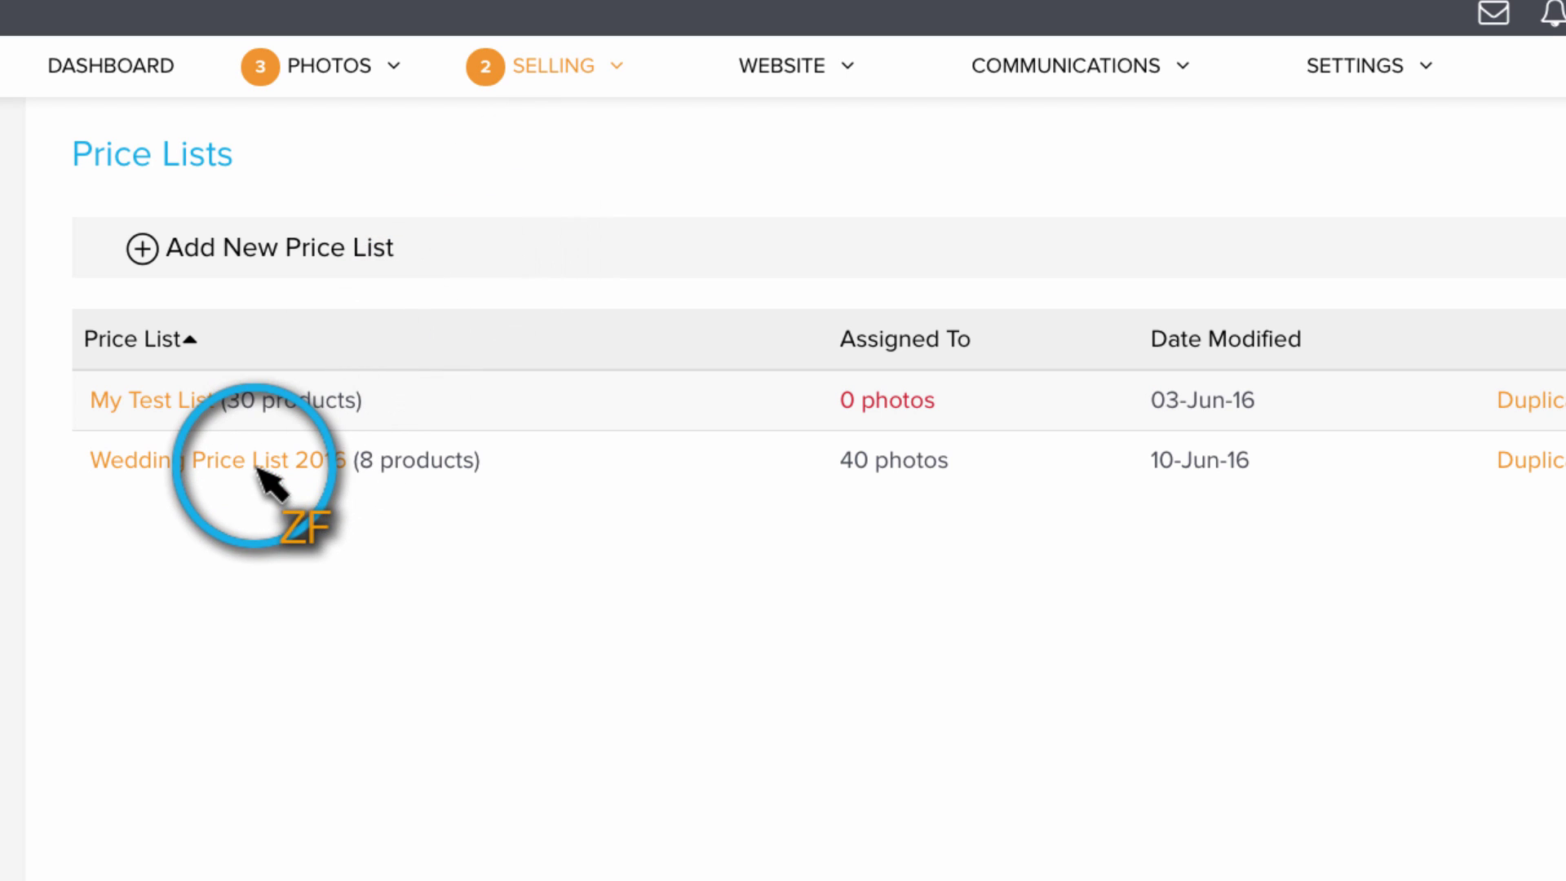
pyautogui.click(261, 467)
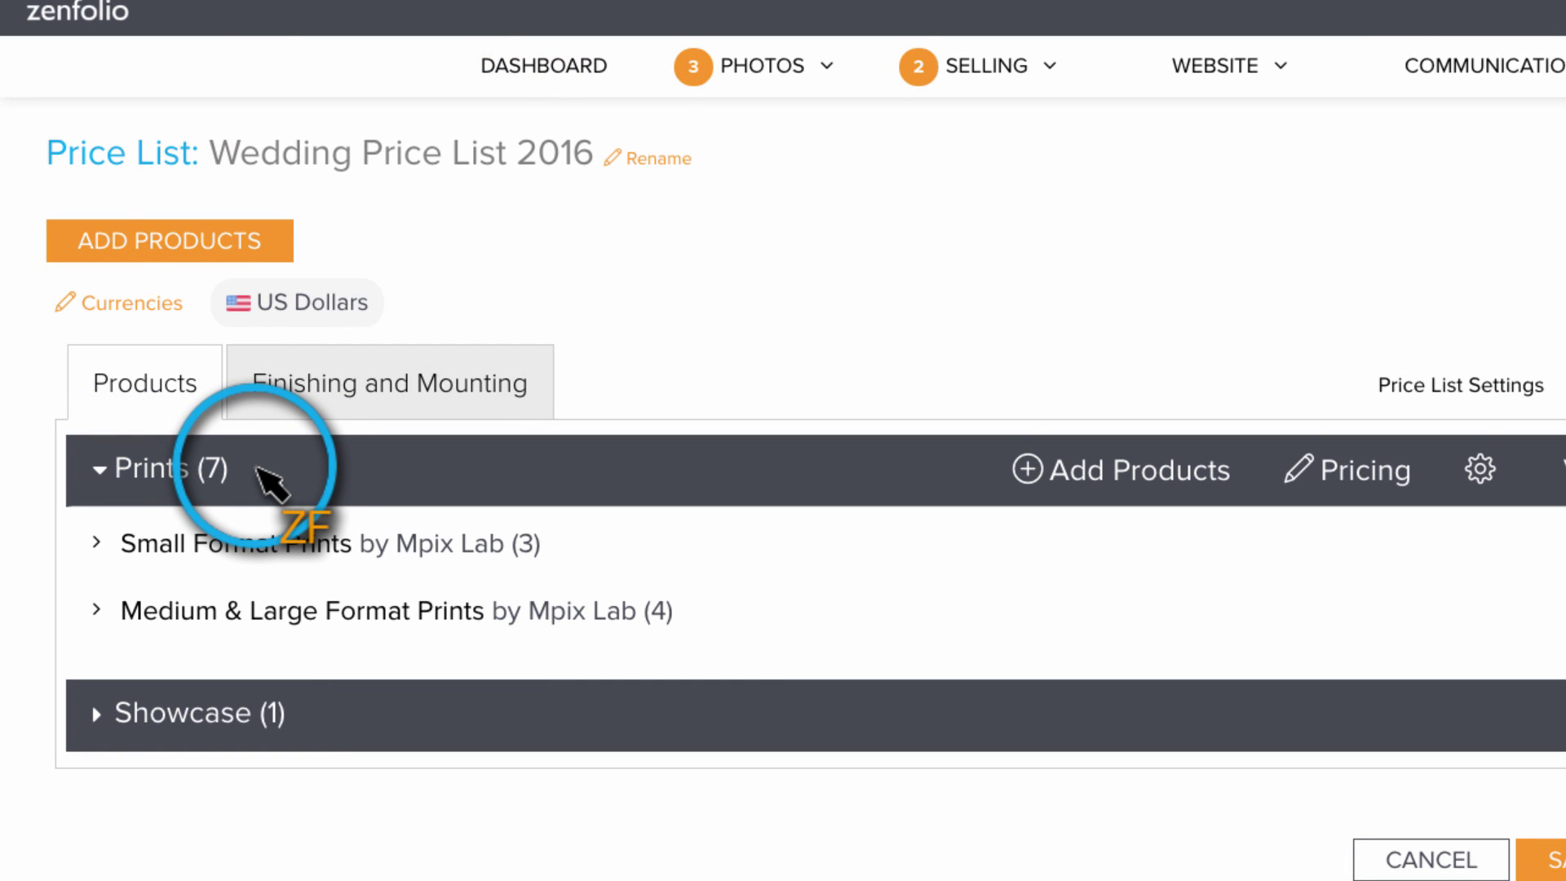
pyautogui.click(176, 251)
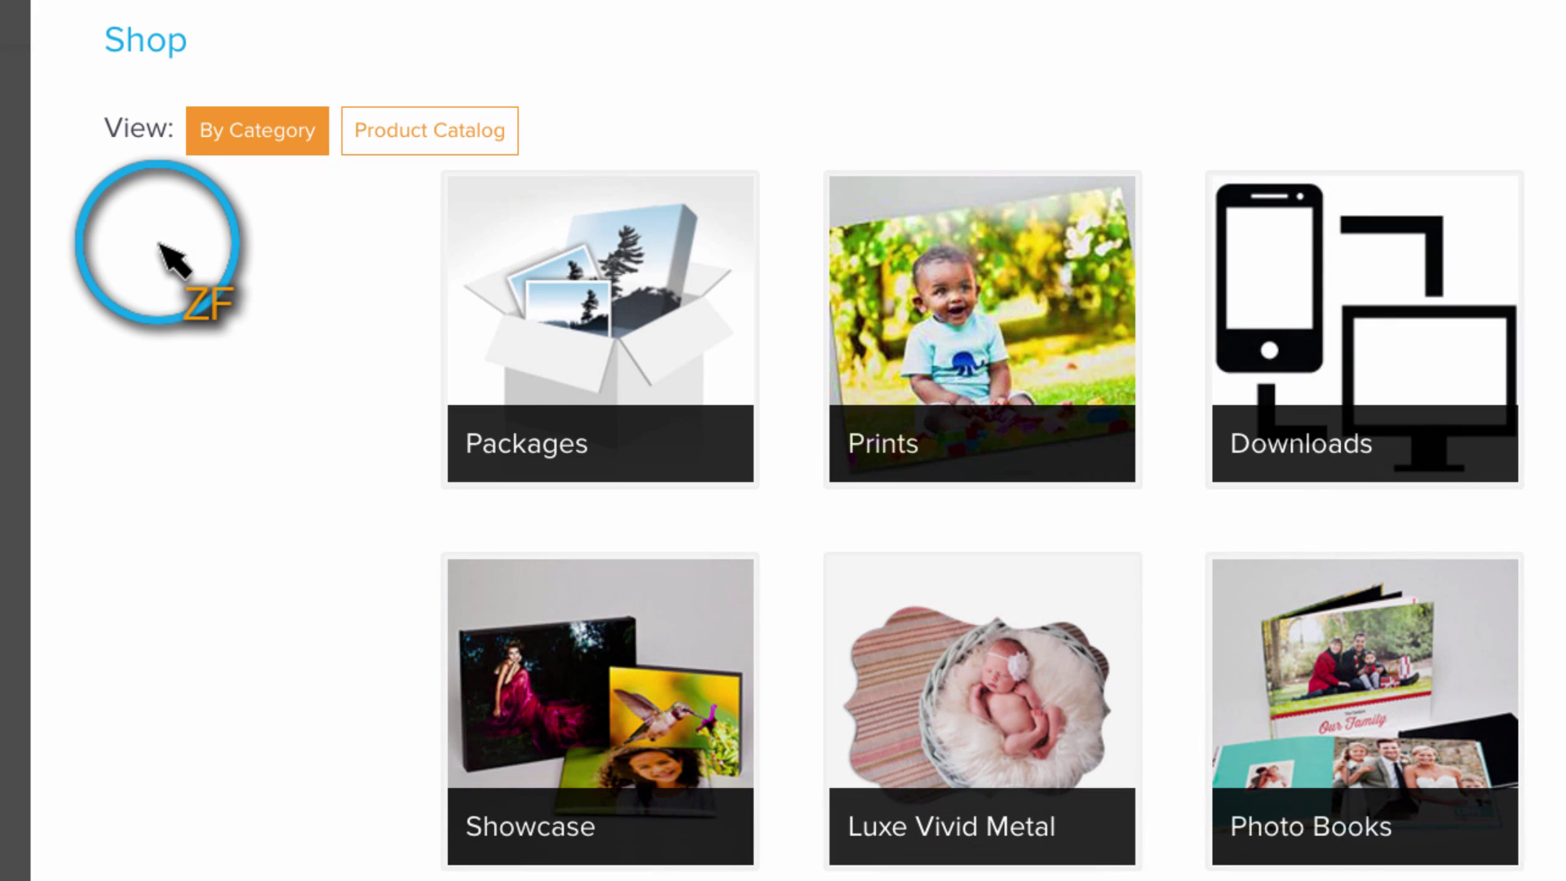
# Add '5 Photos - Full Resolution Downloads' from the Downloads category to the price list
pyautogui.click(1381, 314)
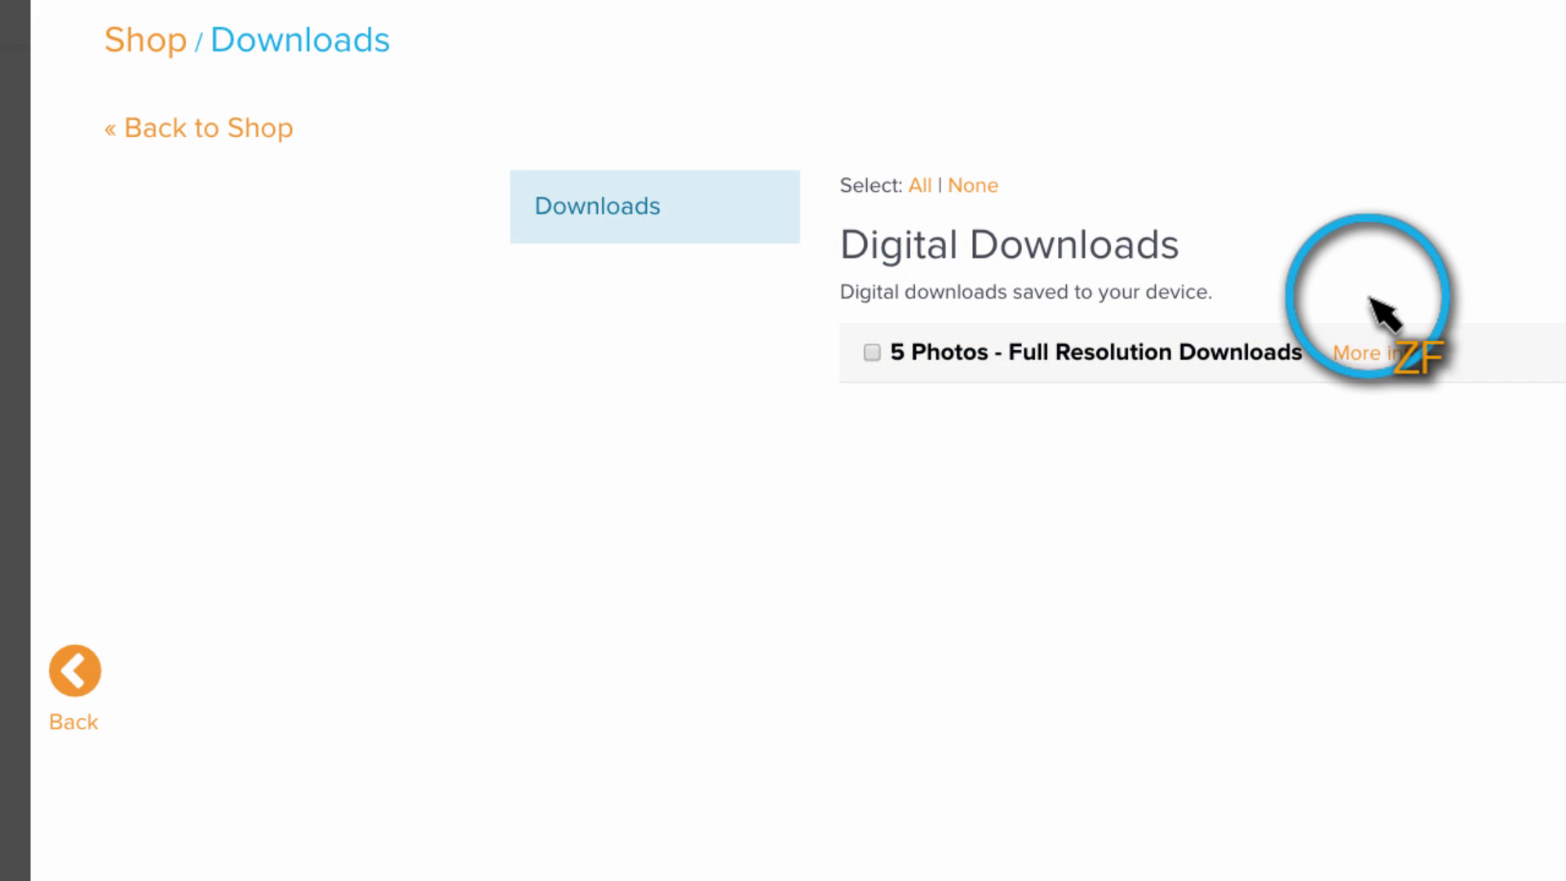
pyautogui.click(873, 352)
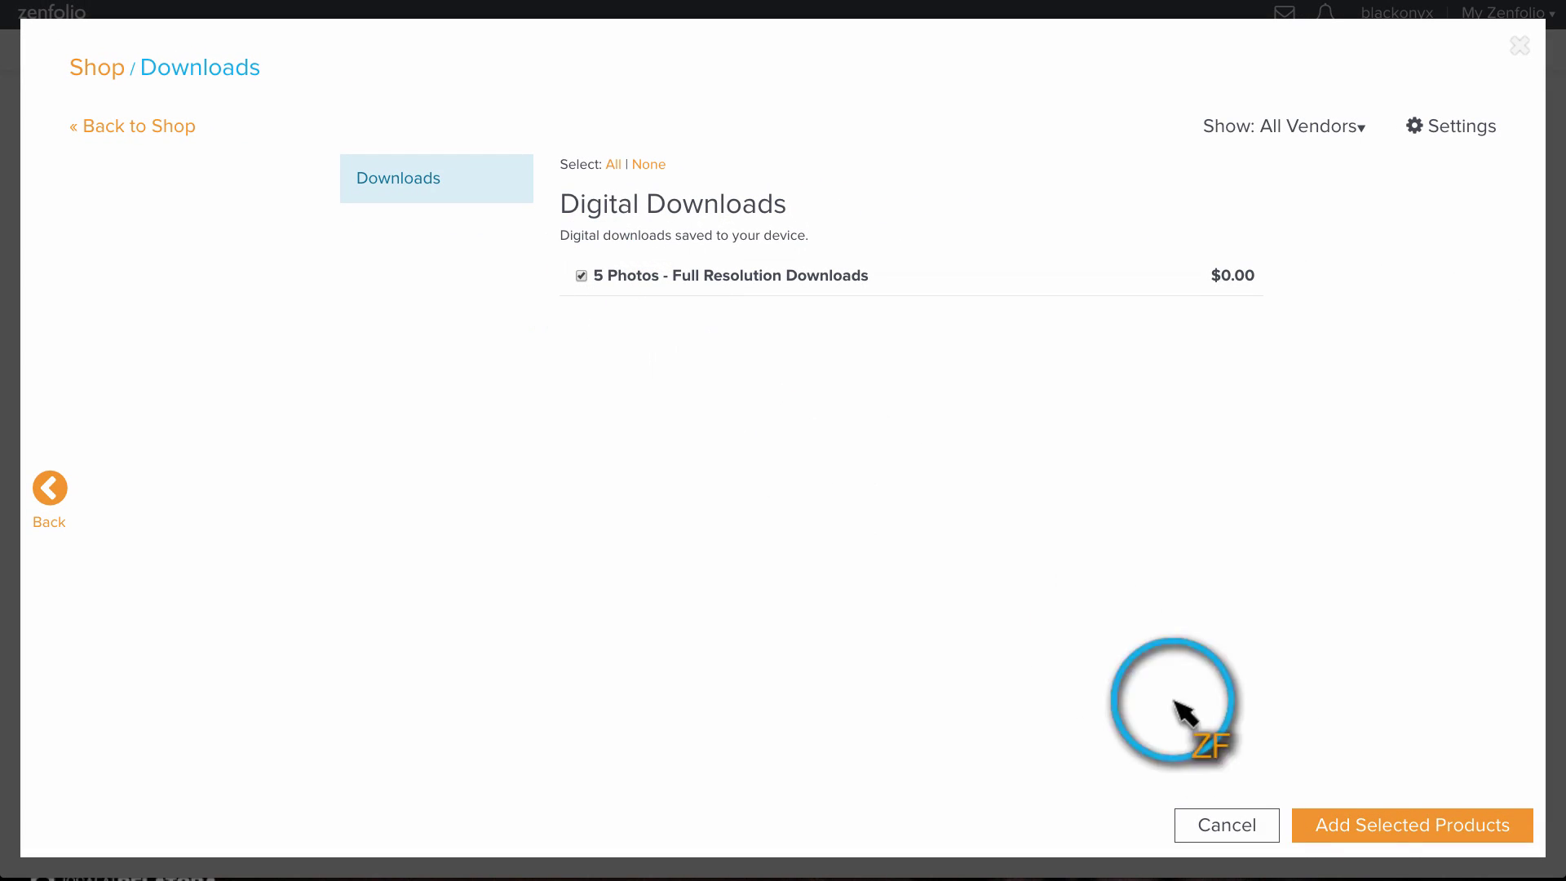
pyautogui.click(1350, 830)
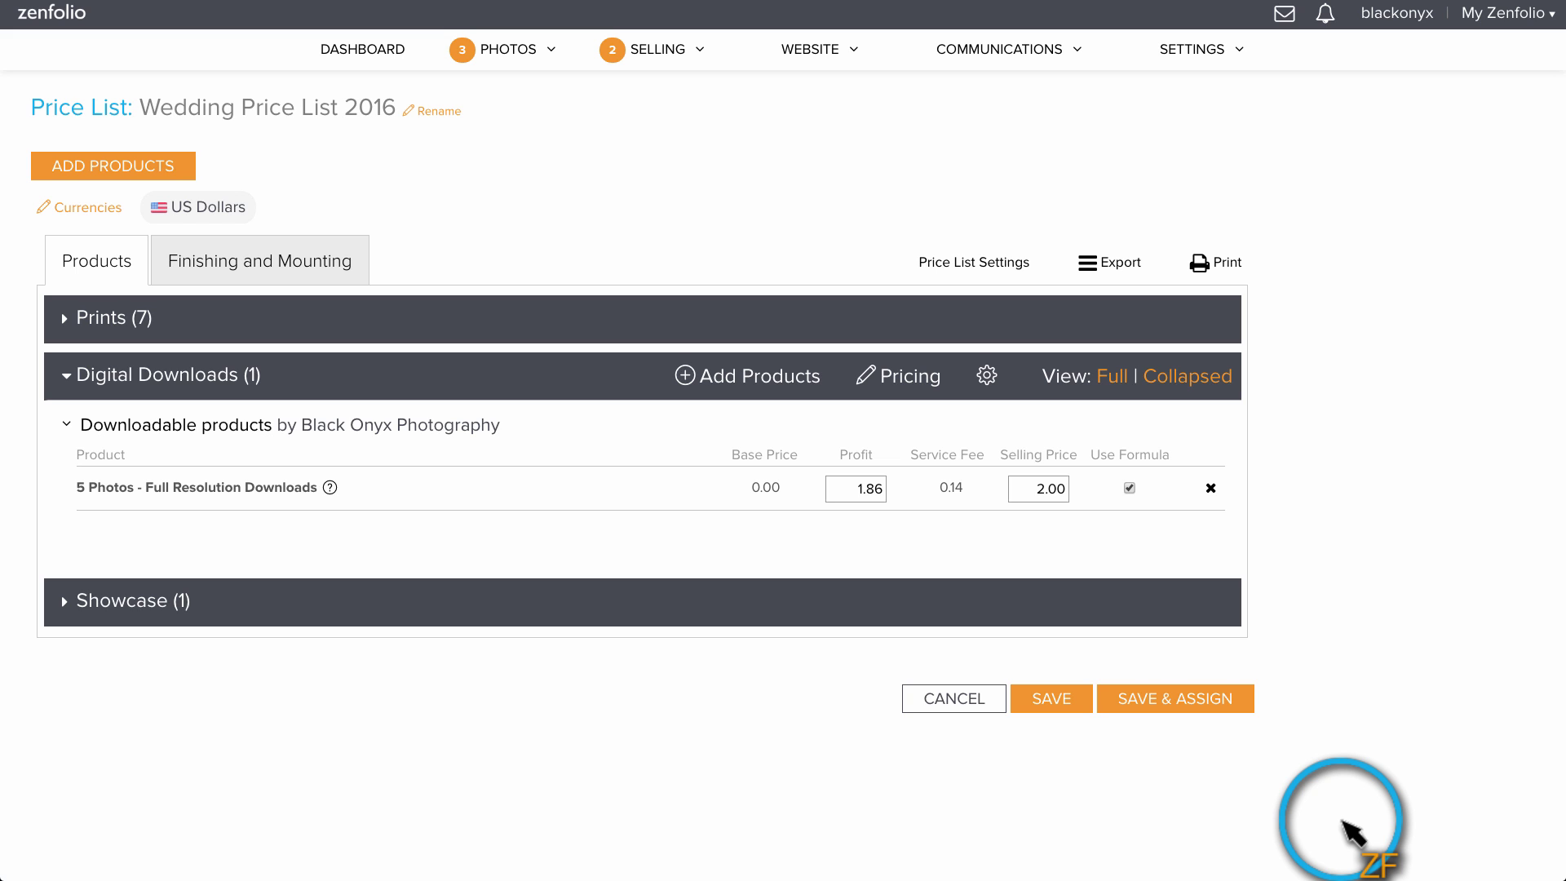
# Change the download's selling price from 2.00 to 0.00 in the price list
pyautogui.moveTo(899, 375)
pyautogui.click(921, 398)
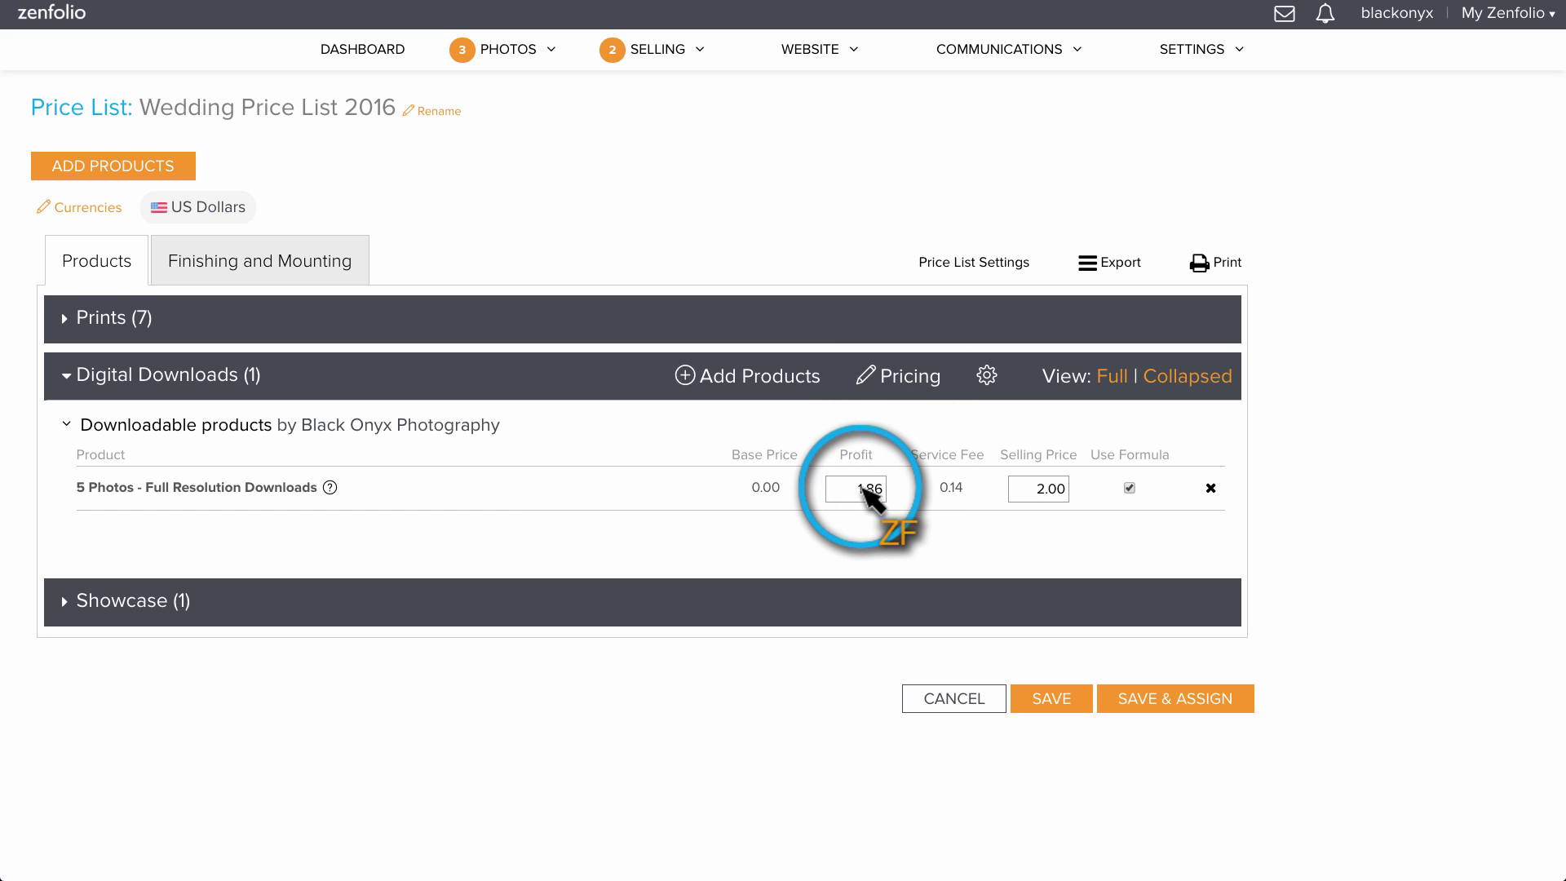
pyautogui.doubleClick(1053, 498)
pyautogui.write('0')
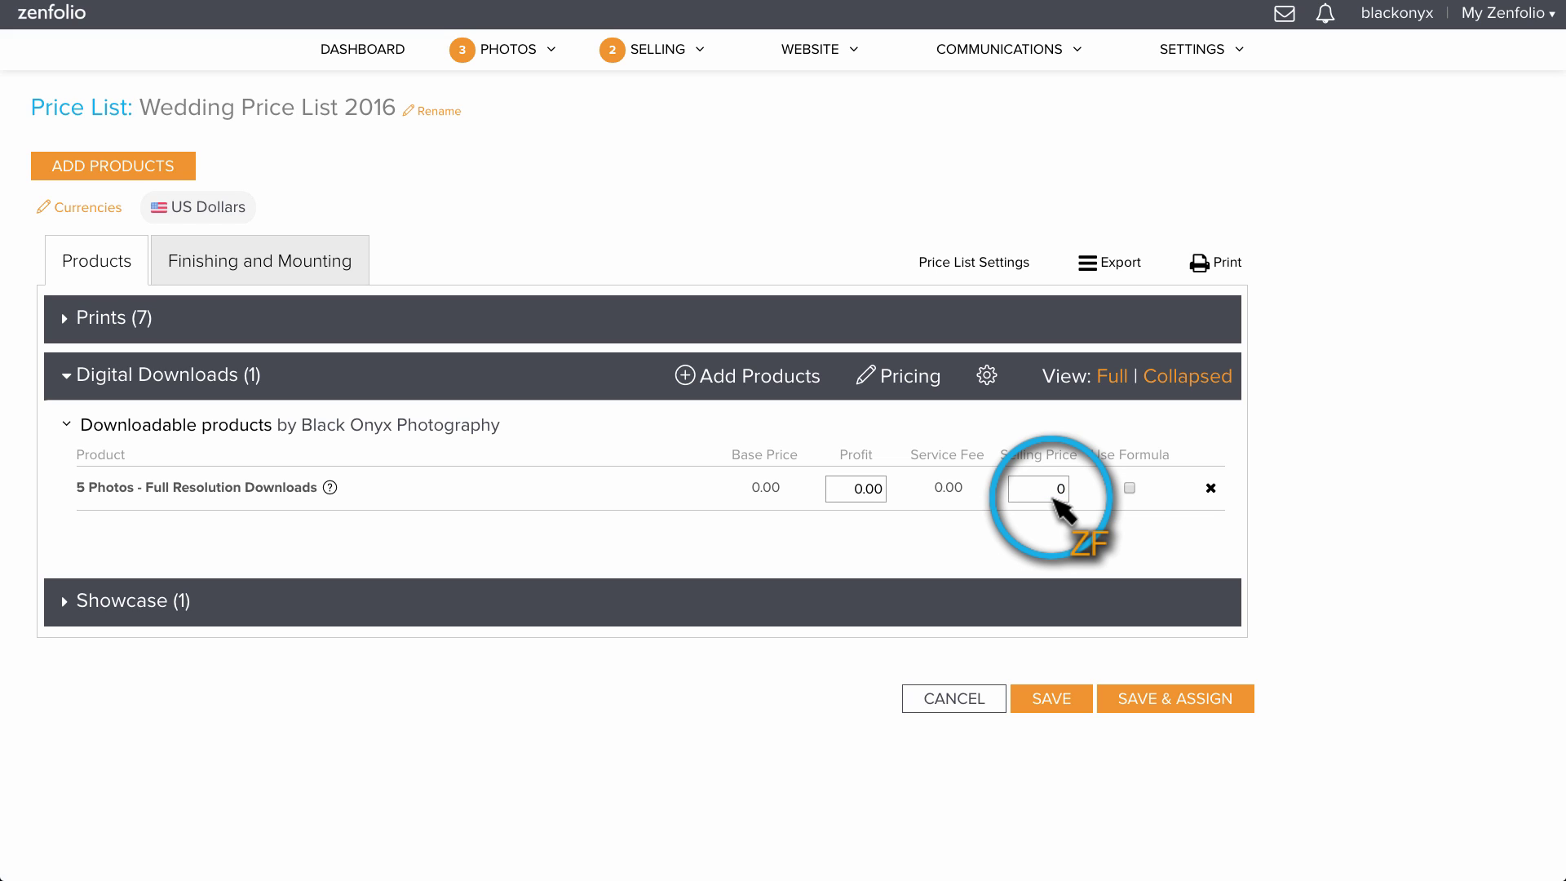
pyautogui.press('Tab')
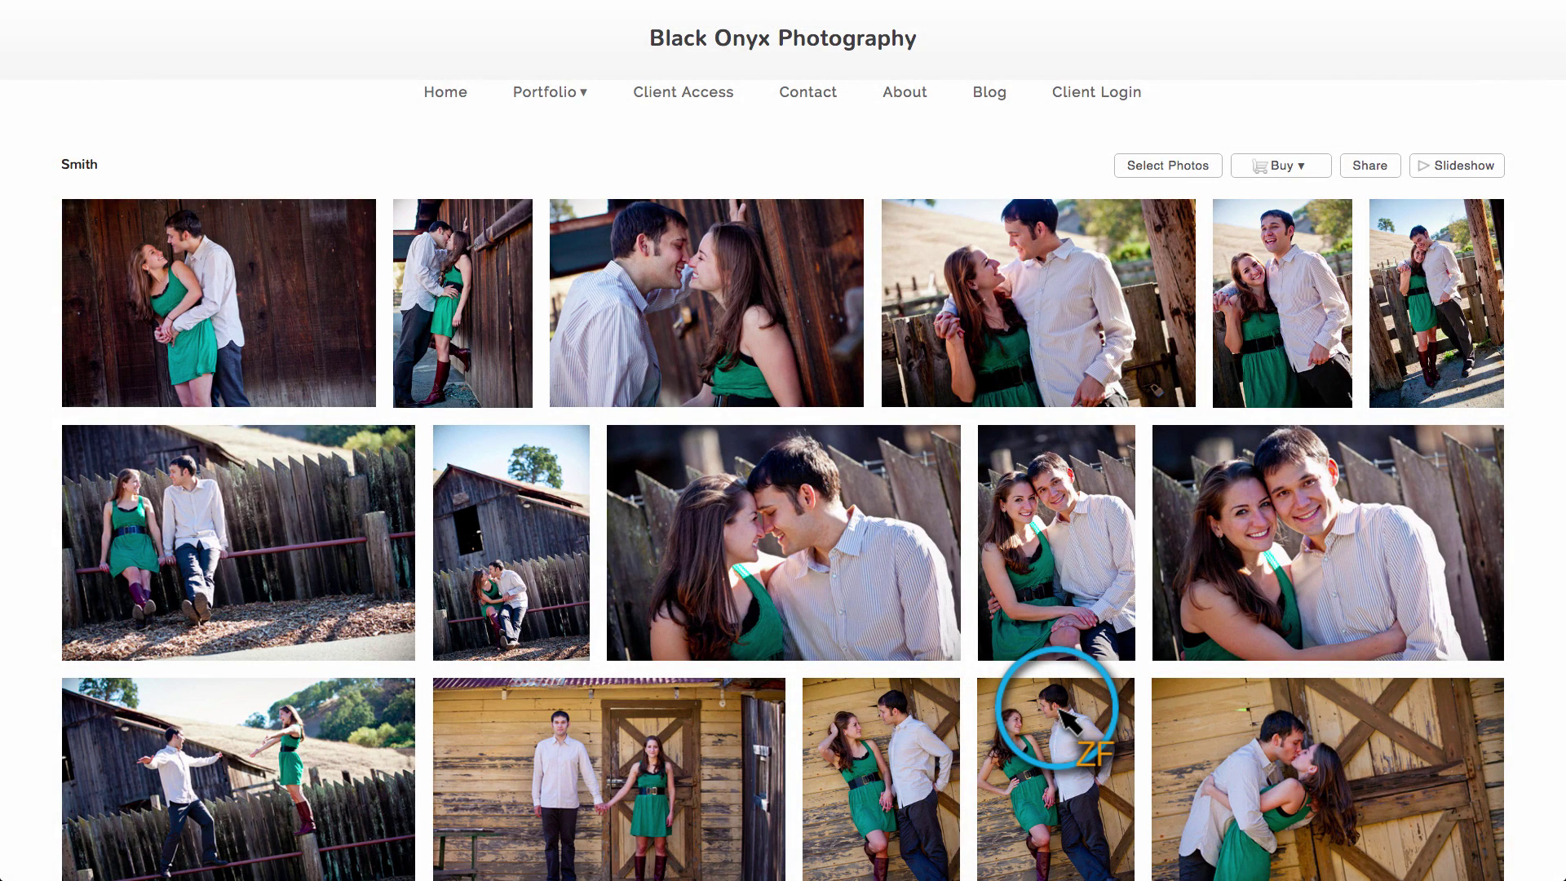
# Select the third and fourth photos of the top row to buy
pyautogui.click(1280, 168)
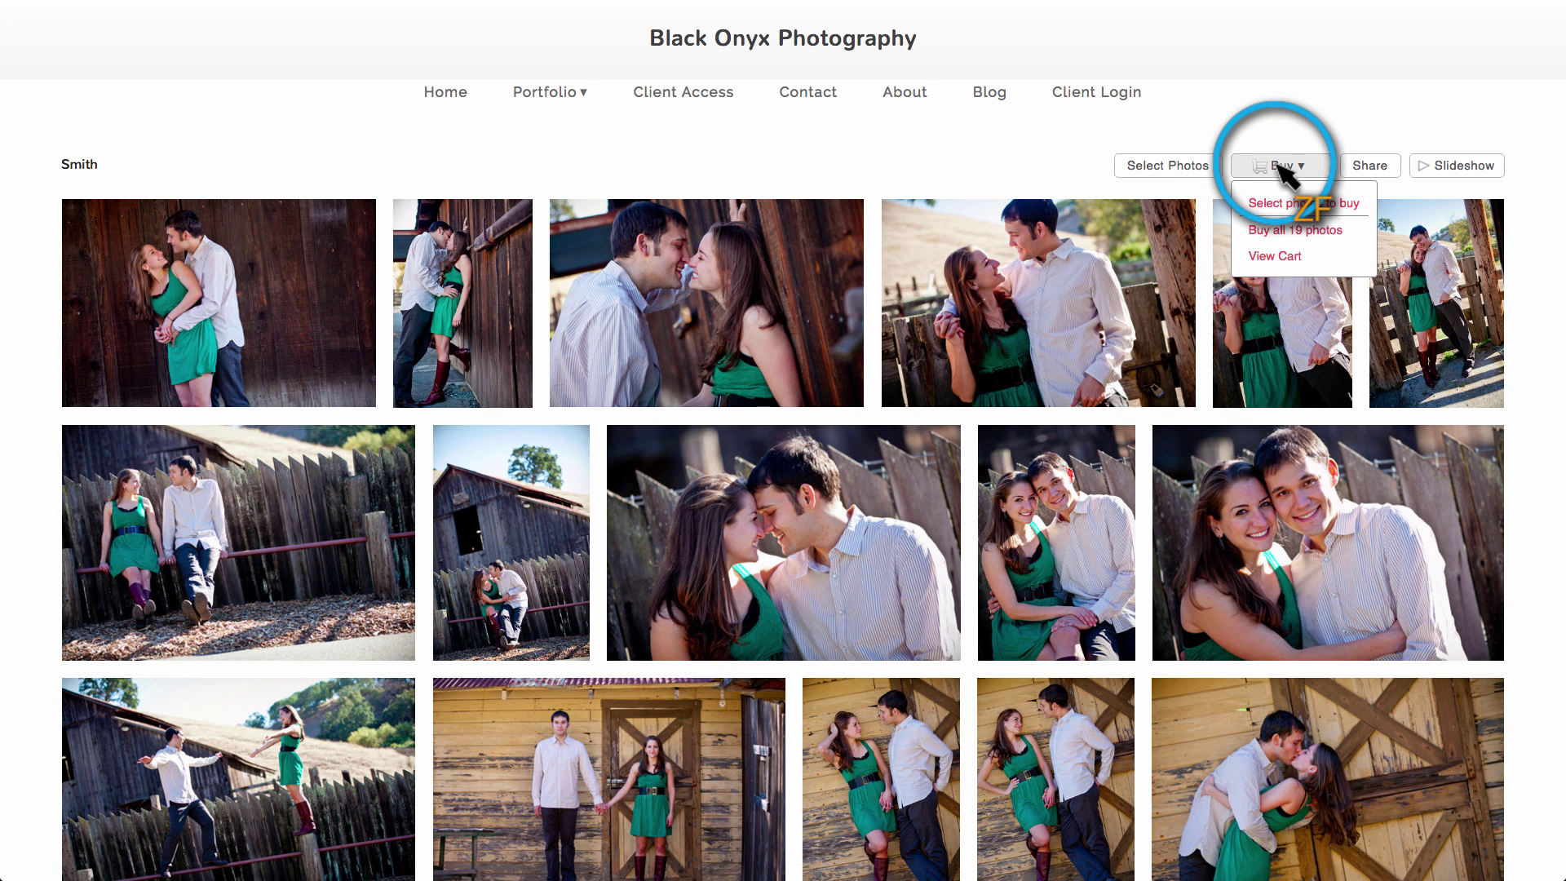
pyautogui.click(1302, 203)
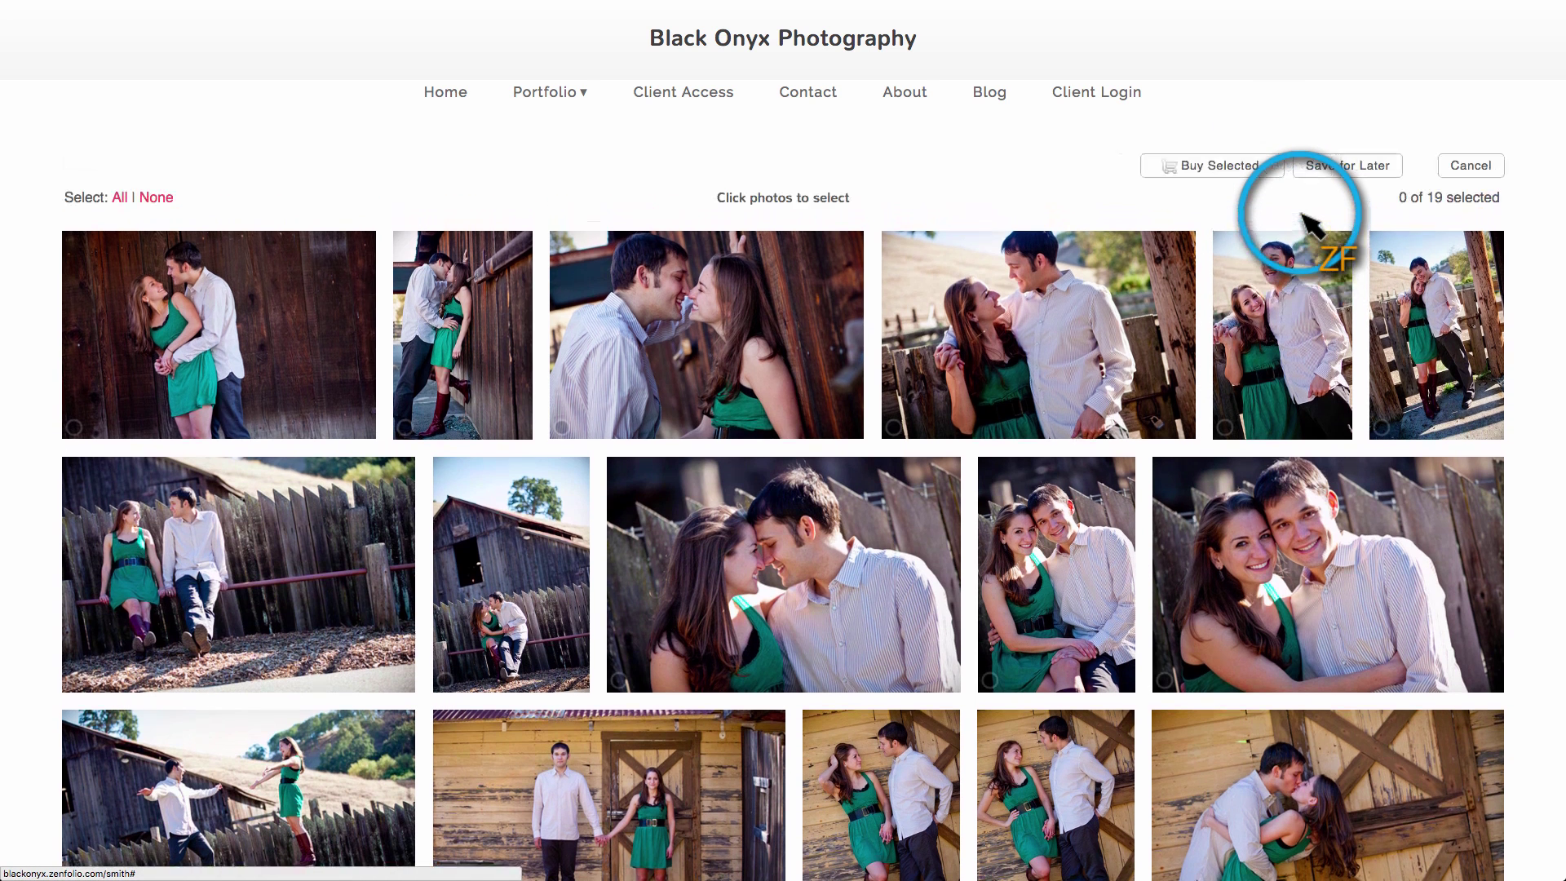
pyautogui.click(803, 332)
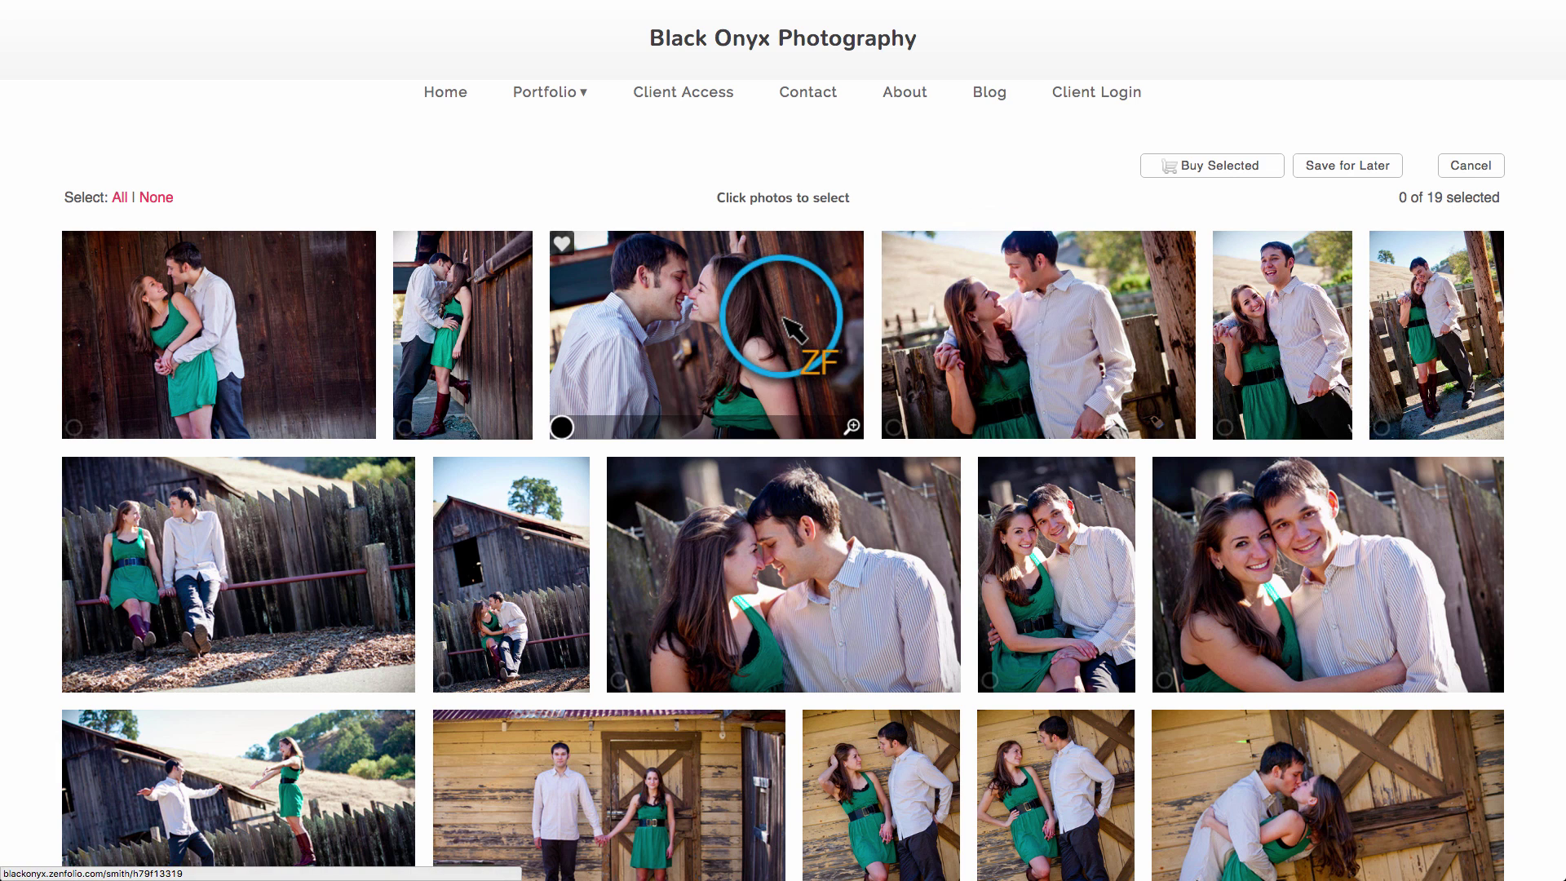
pyautogui.click(1017, 356)
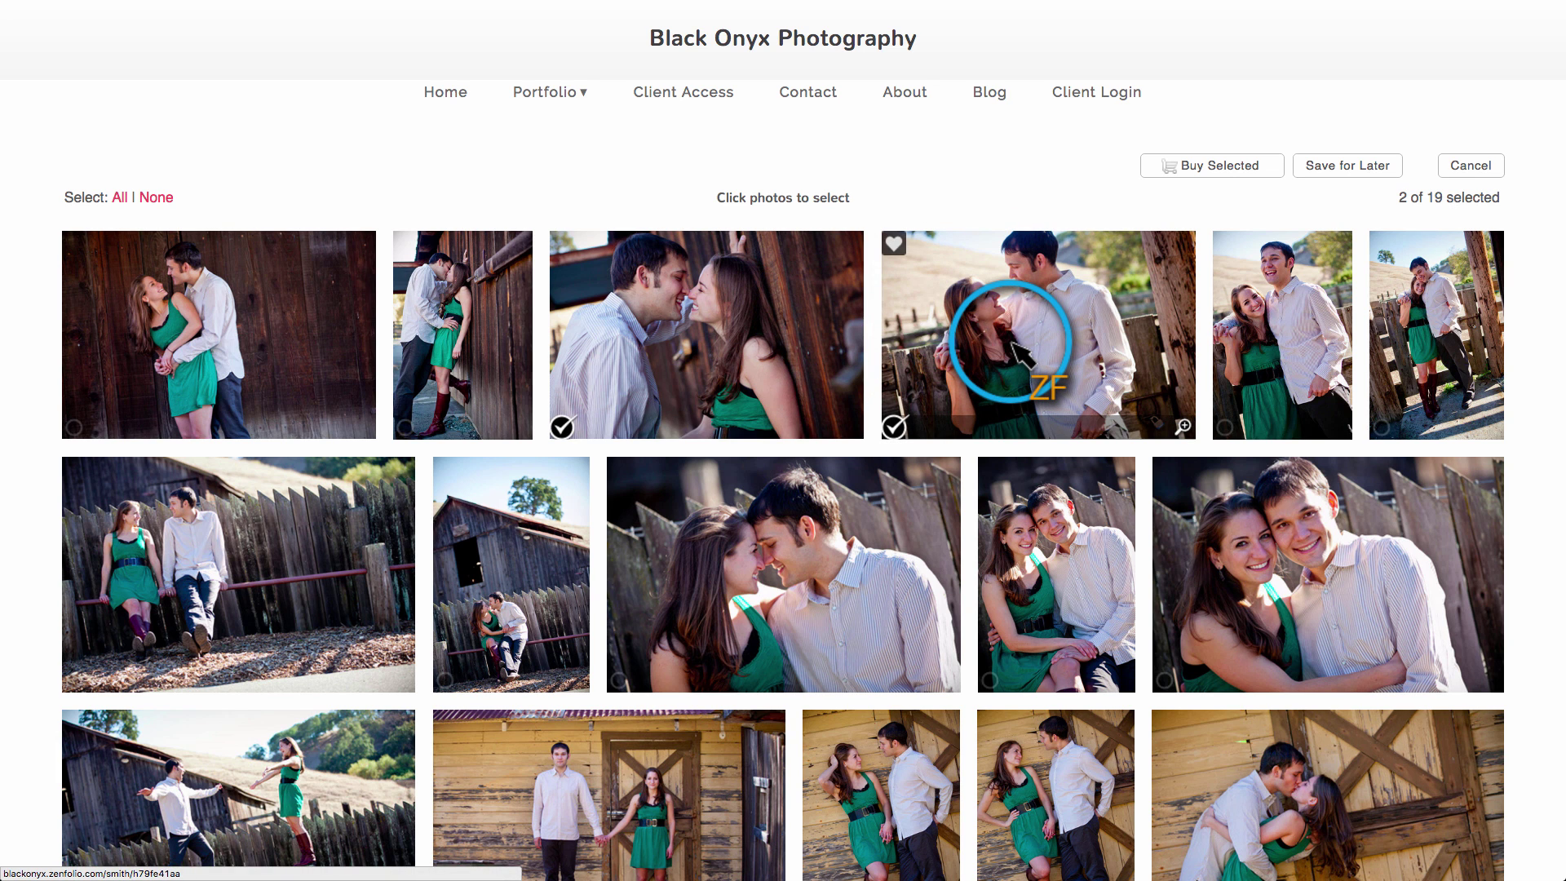
# Buy the selected photos and add the free 5 Photos download package
pyautogui.click(1218, 169)
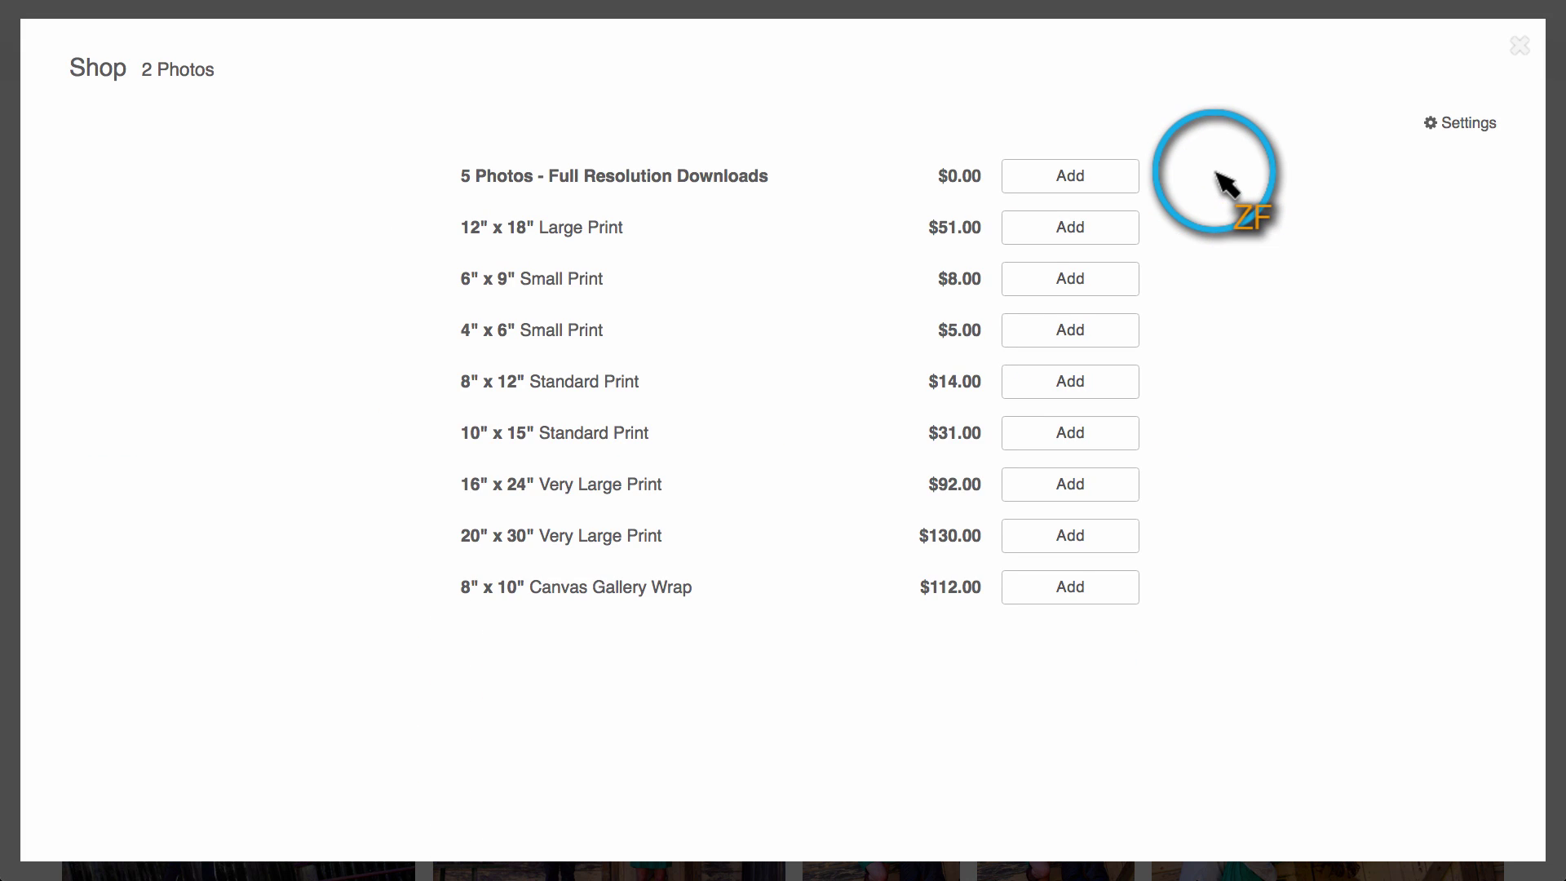
pyautogui.click(1070, 176)
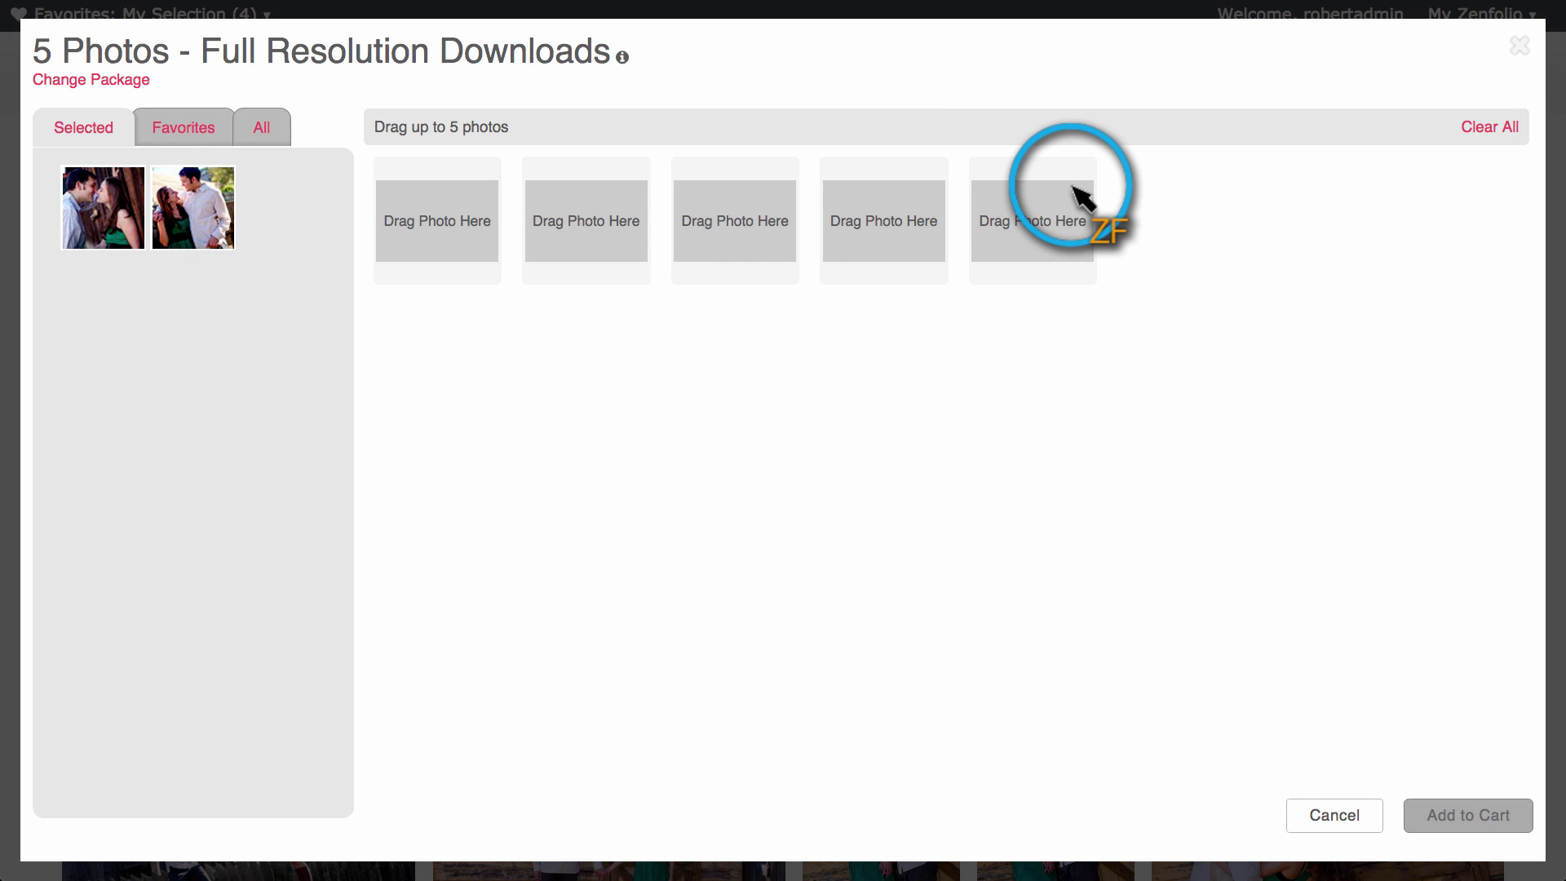
# Drag five gallery photos into the package's slots and add it to the cart
pyautogui.moveTo(103, 209); pyautogui.dragTo(380, 230)
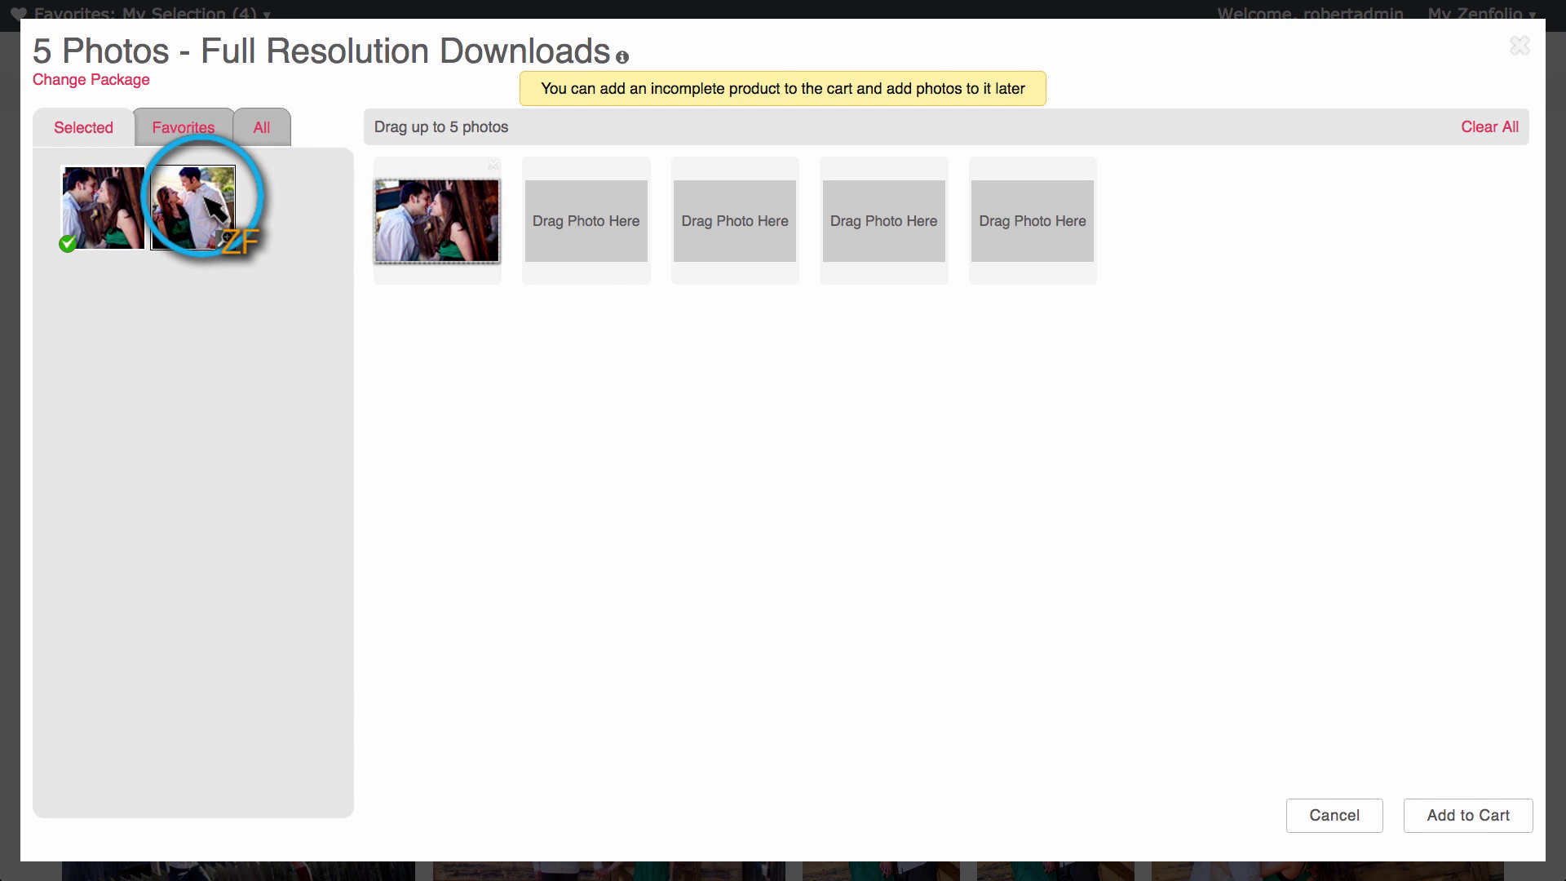
pyautogui.moveTo(197, 209)
pyautogui.mouseDown()
pyautogui.moveTo(566, 233)
pyautogui.moveTo(557, 222)
pyautogui.mouseUp()
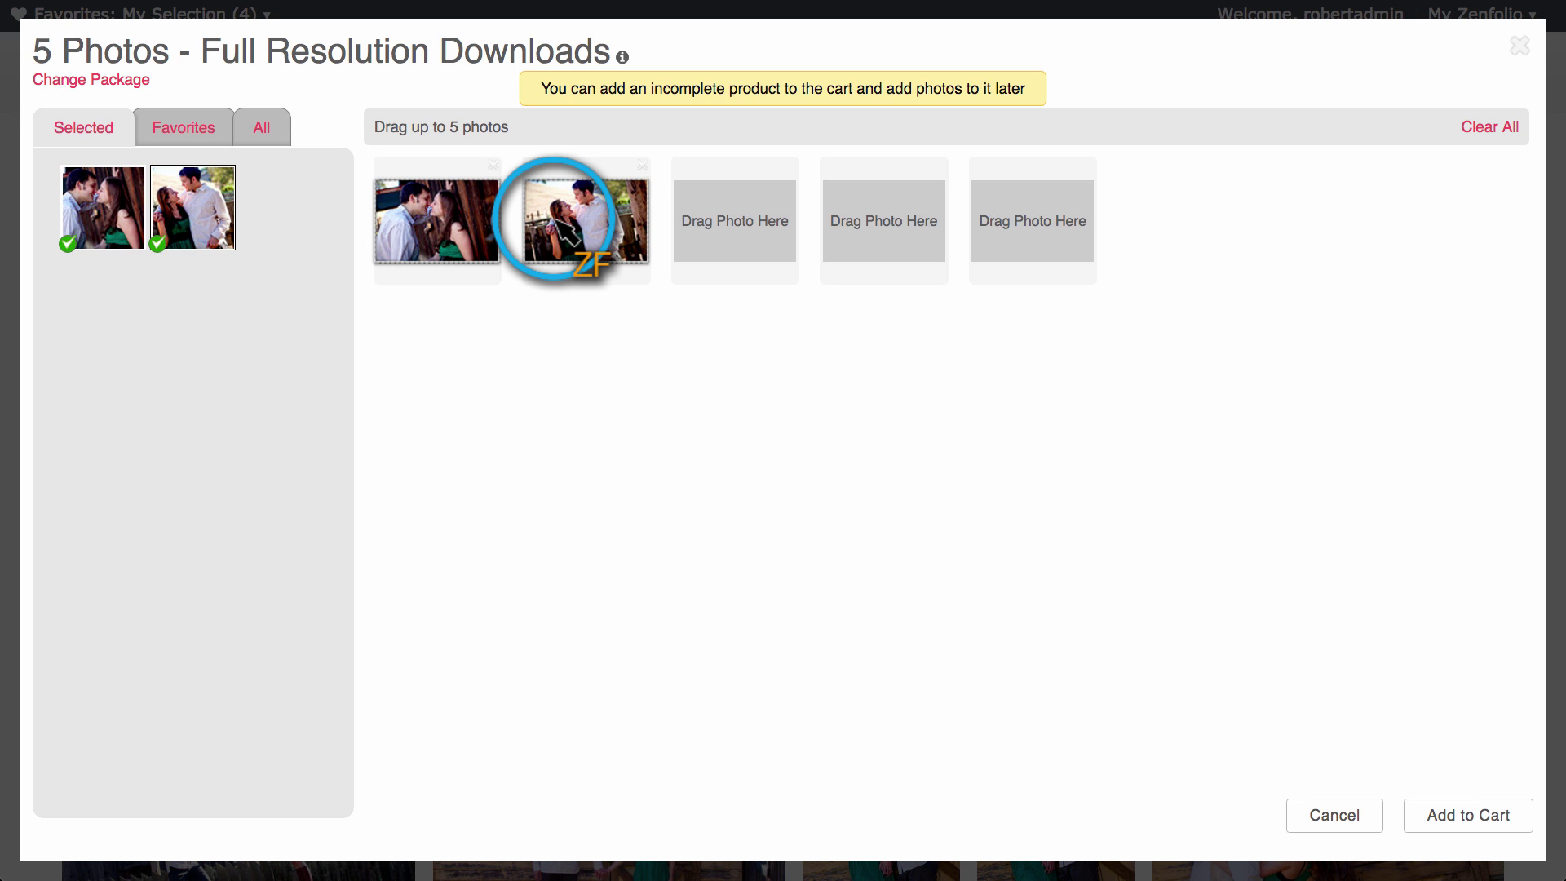
pyautogui.click(284, 130)
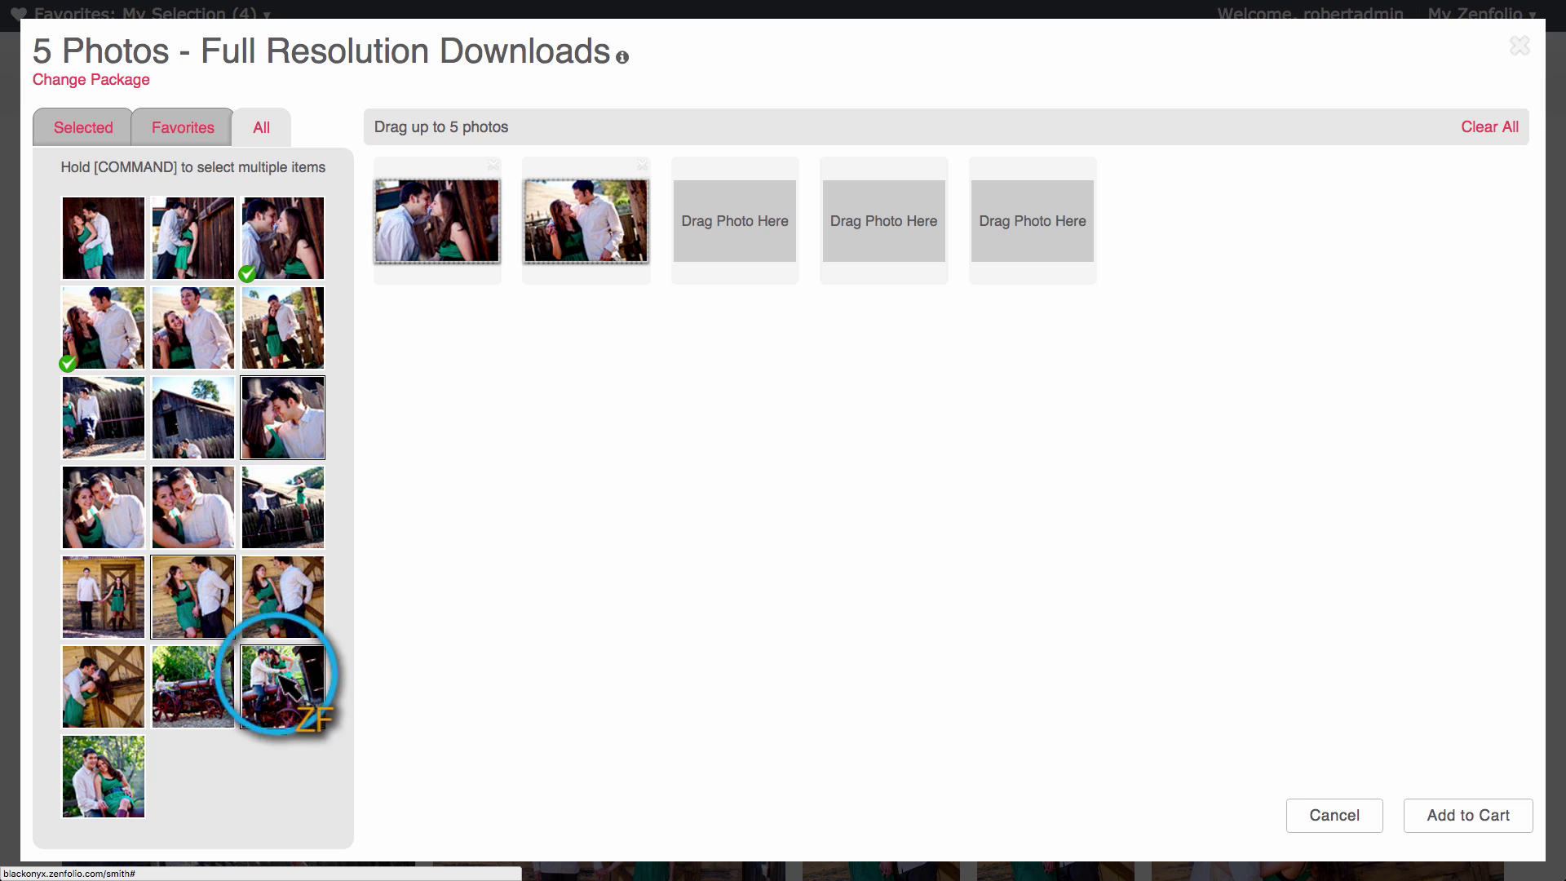
pyautogui.moveTo(294, 692); pyautogui.dragTo(787, 253)
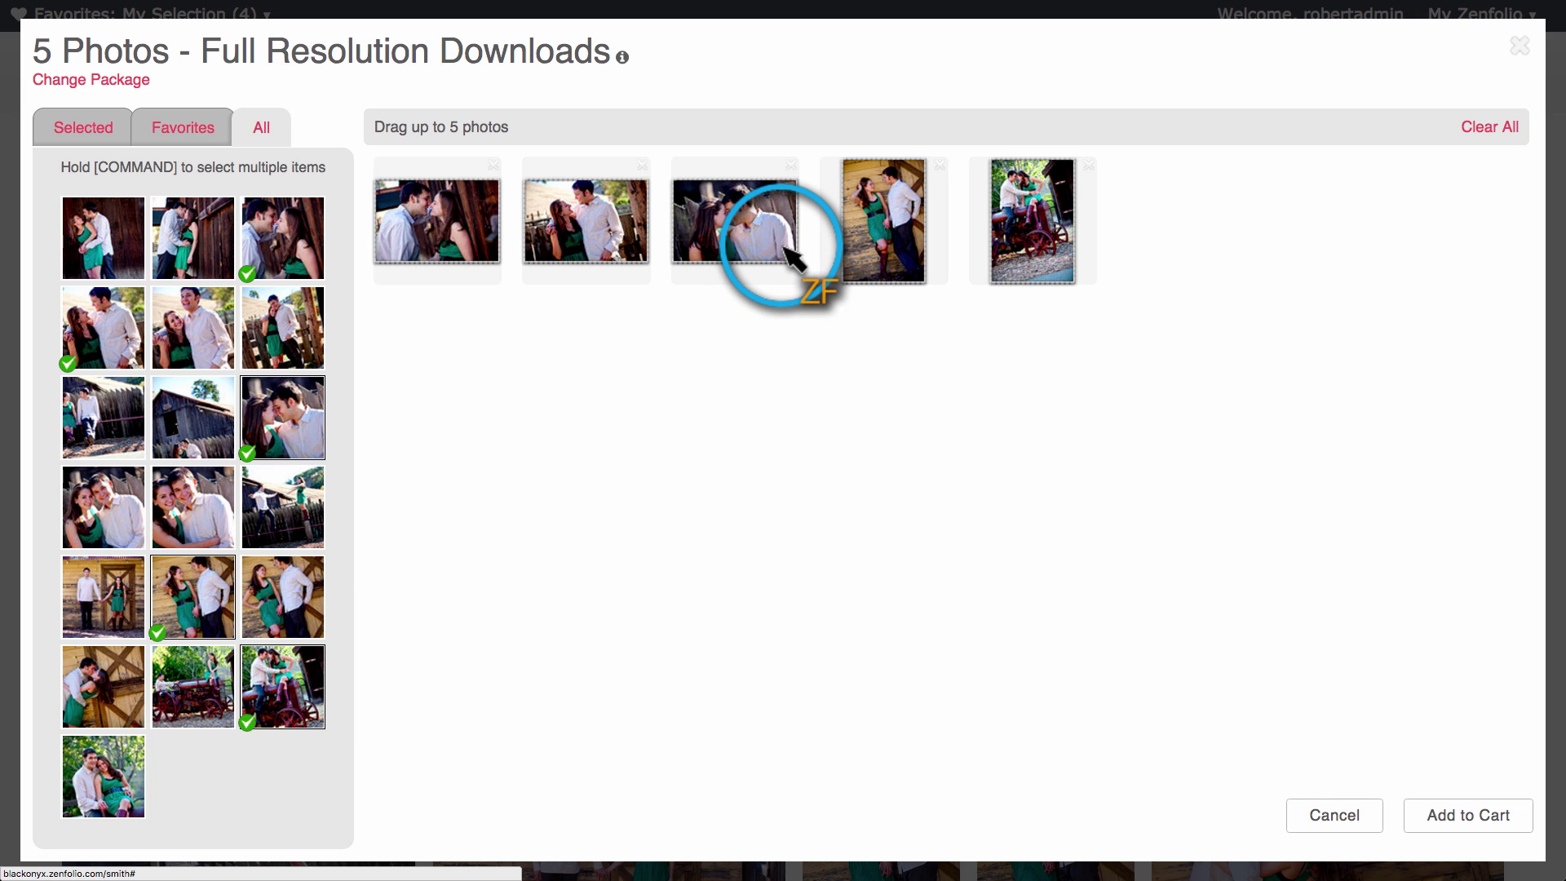
pyautogui.click(1469, 815)
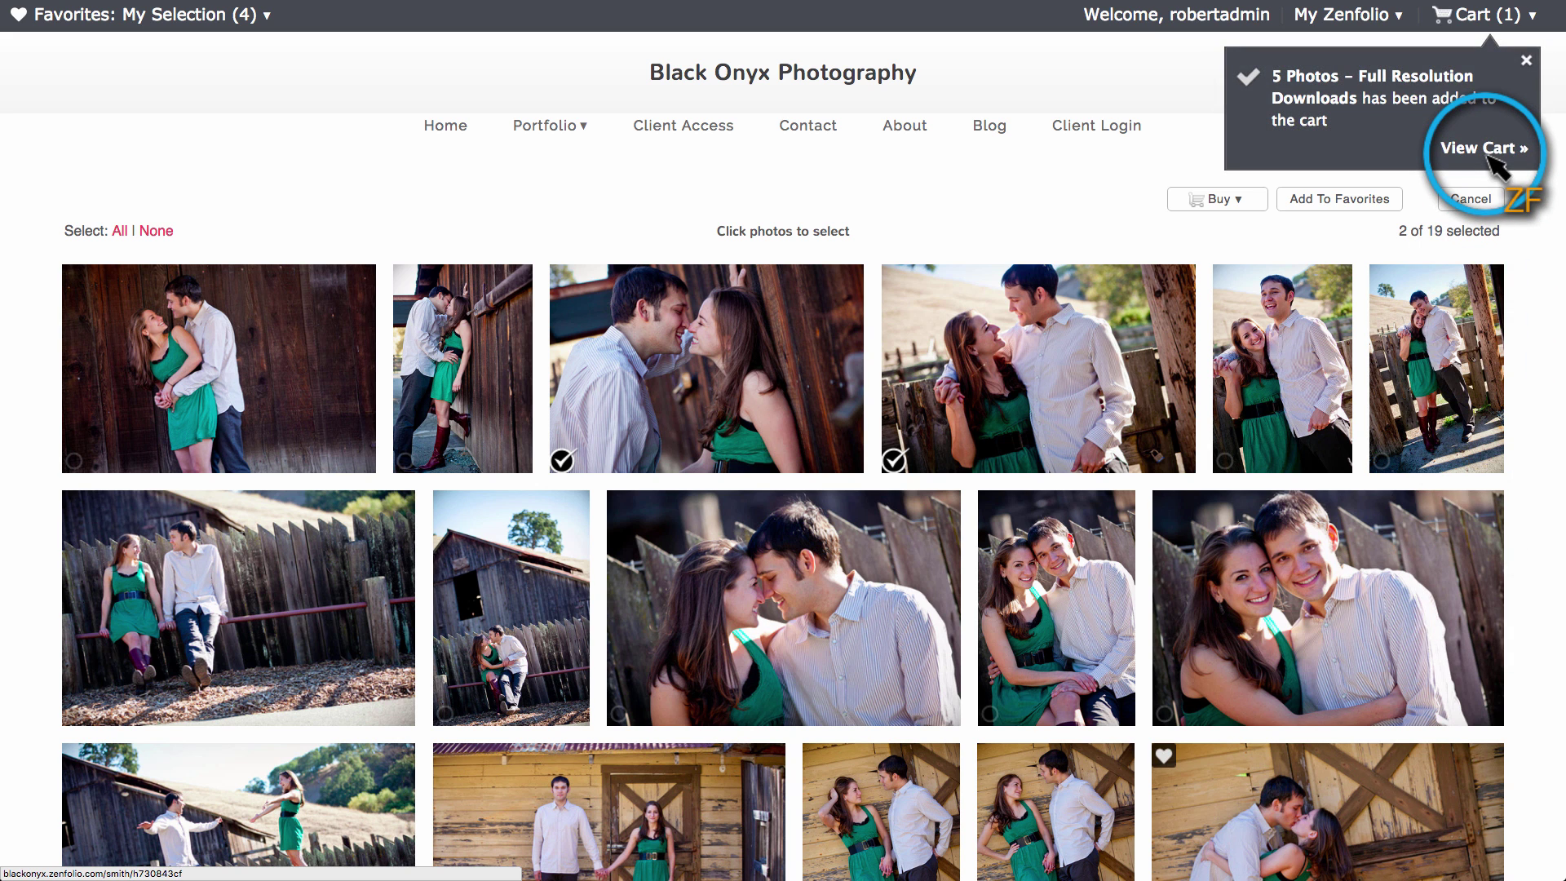
# Proceed from the cart to checkout and accept the digital download license agreement
pyautogui.click(1491, 156)
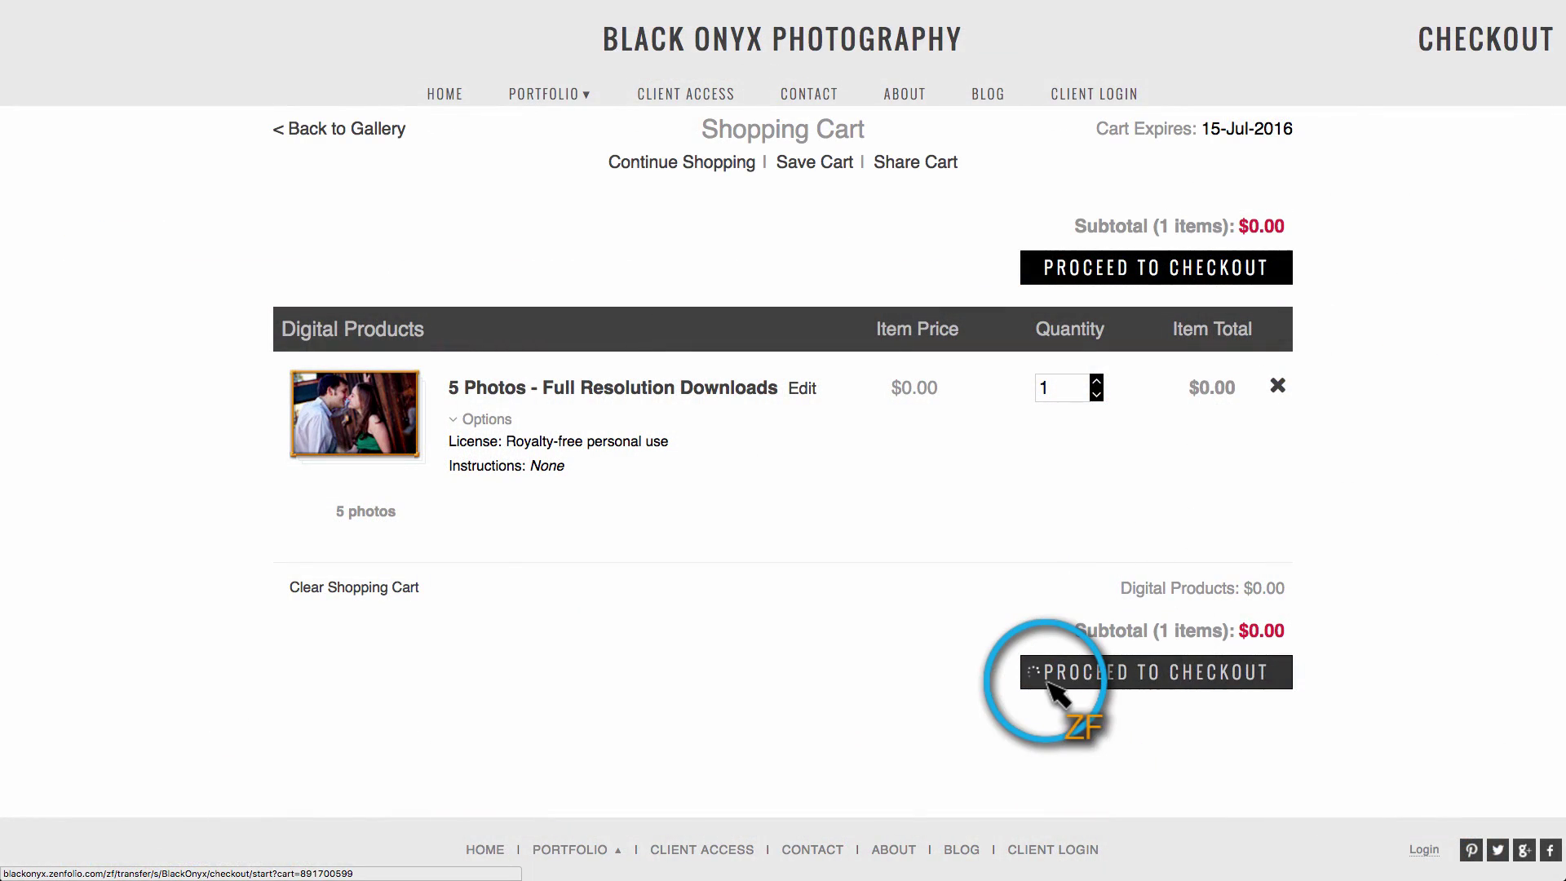
pyautogui.click(1050, 688)
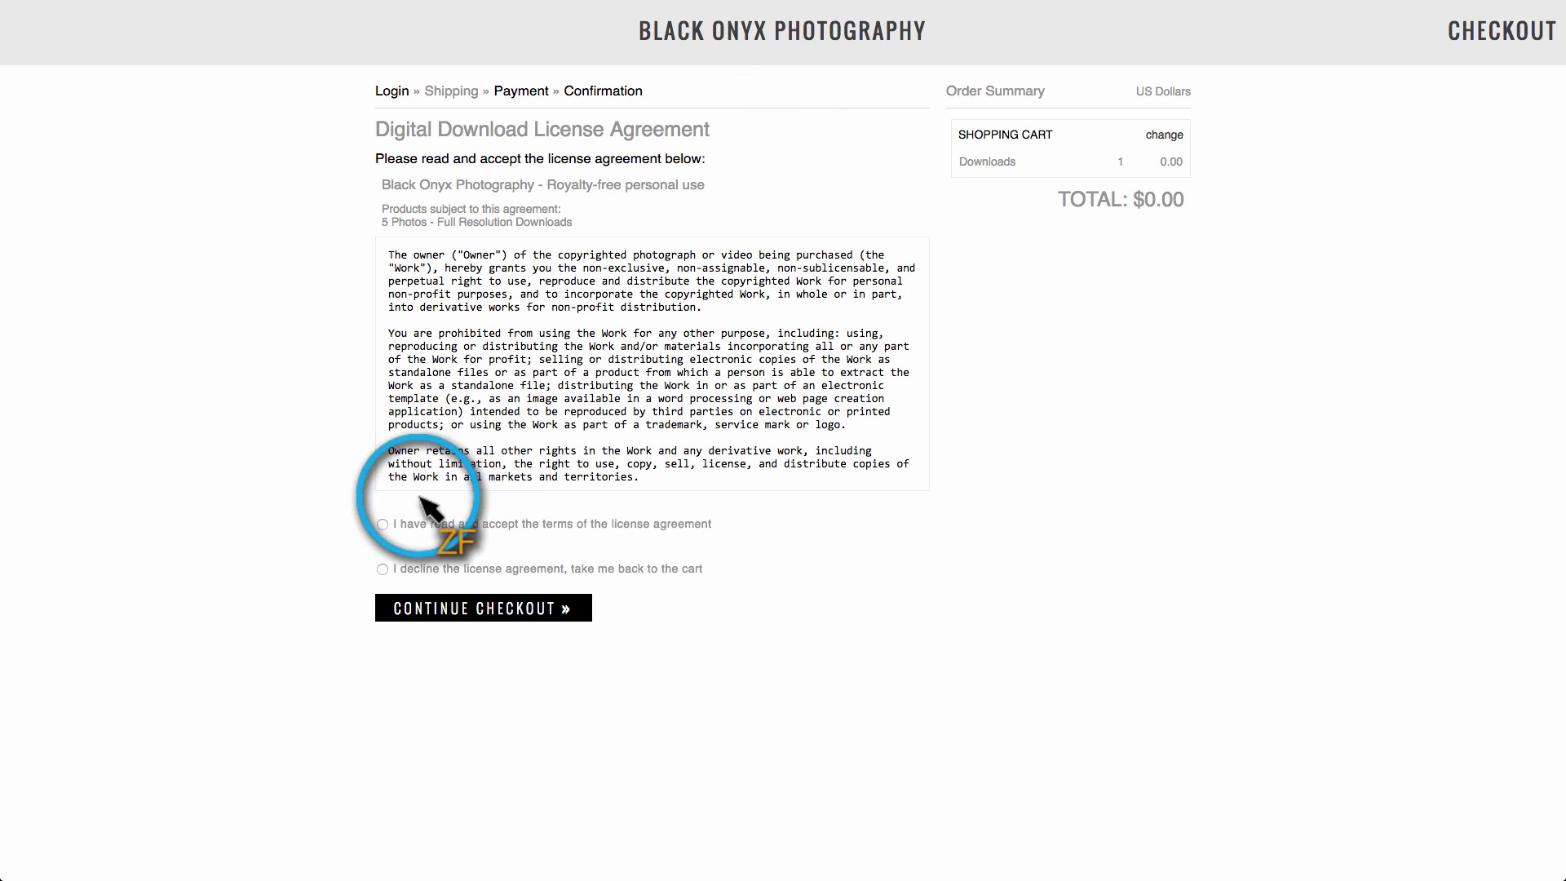
pyautogui.click(384, 523)
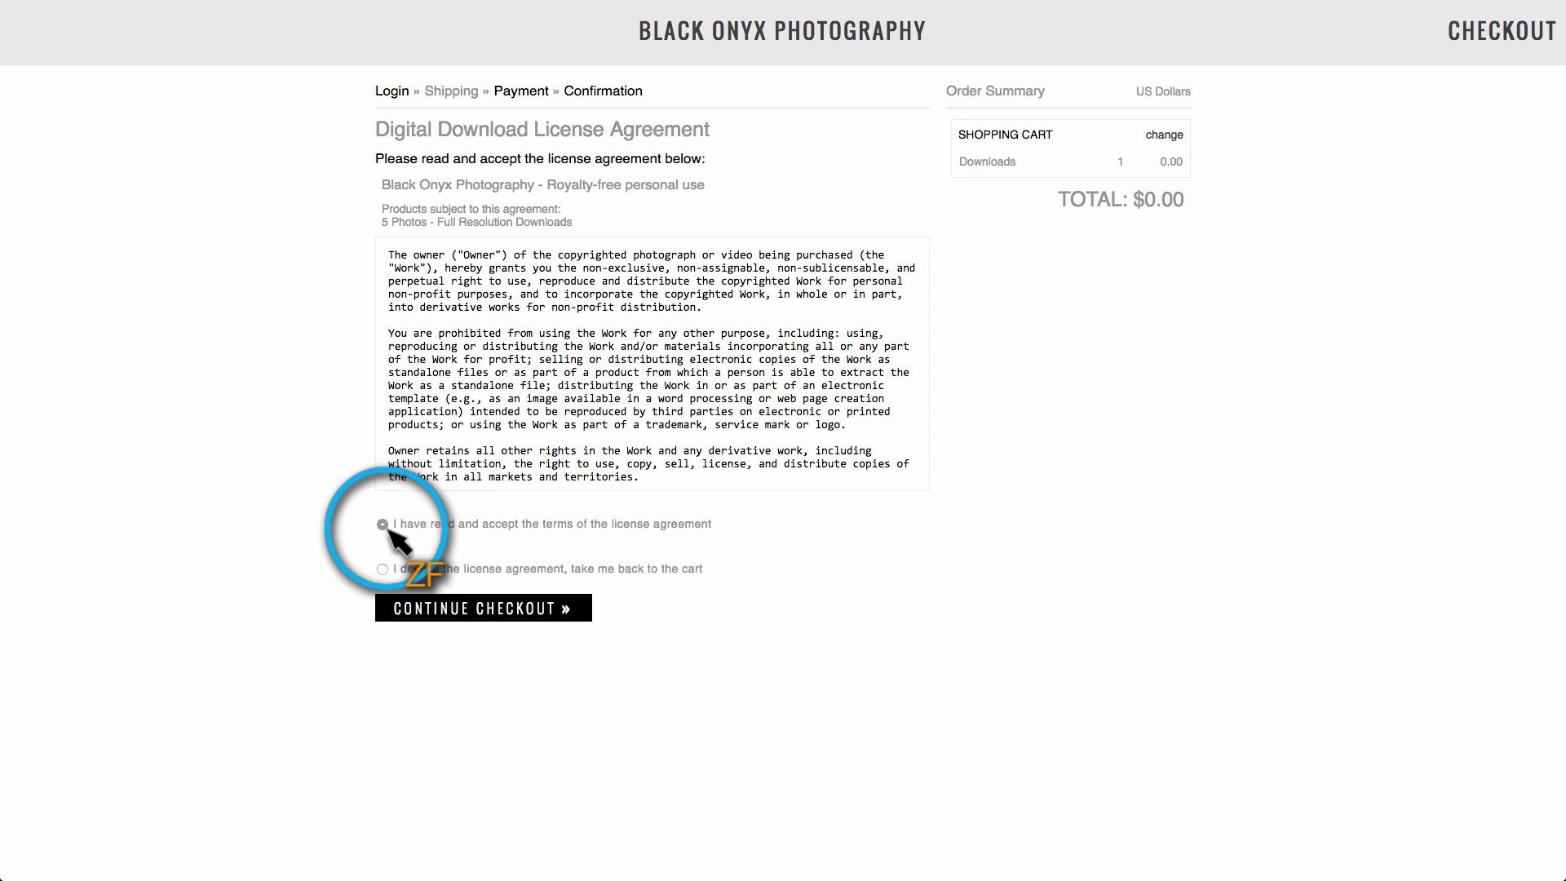
pyautogui.click(422, 618)
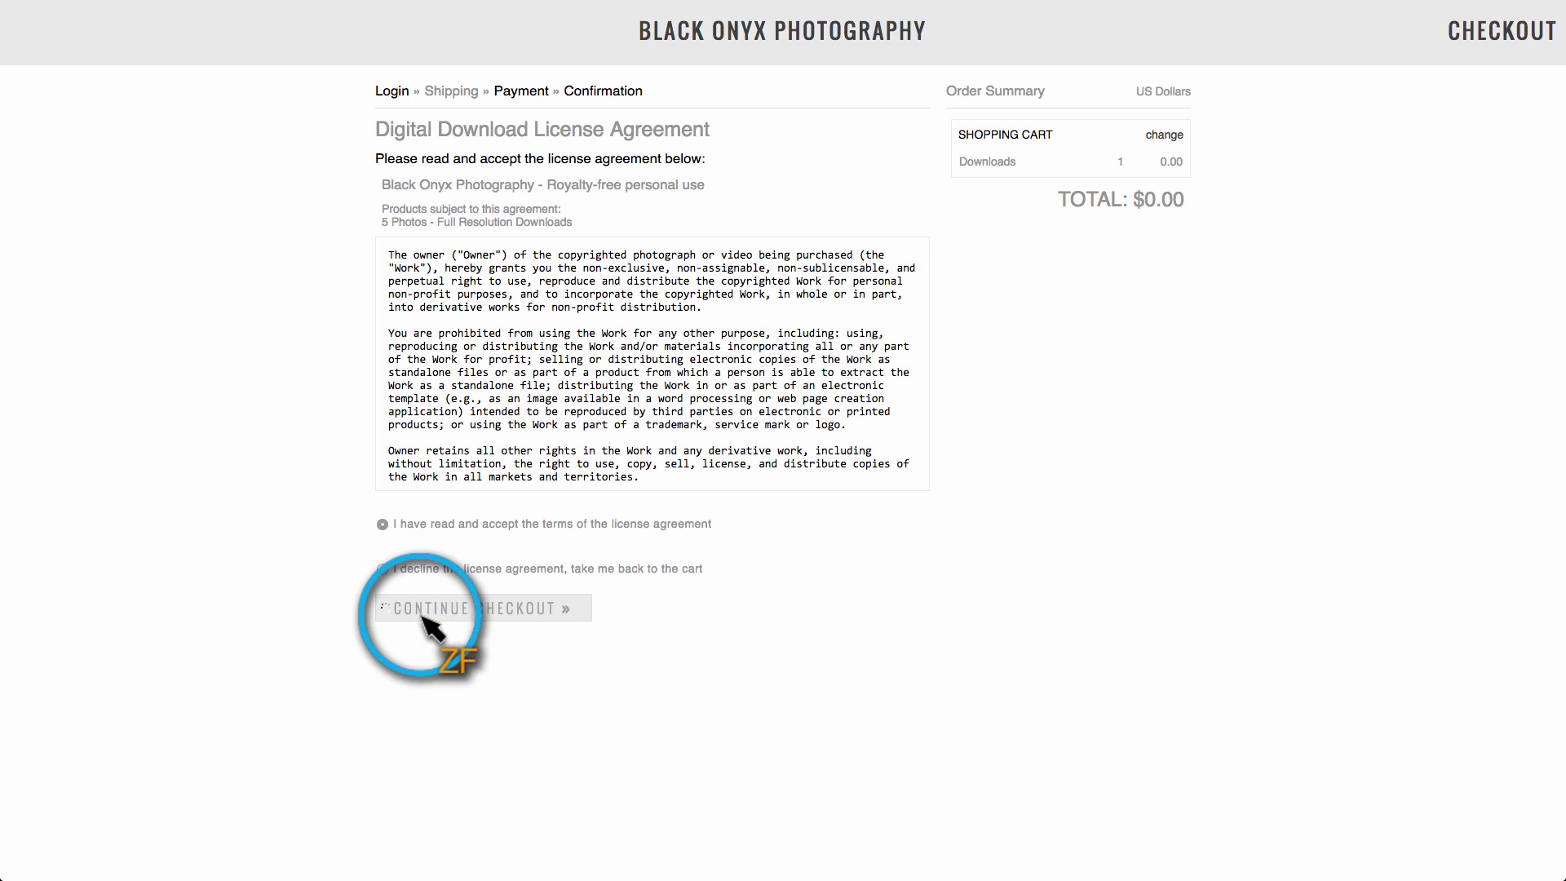